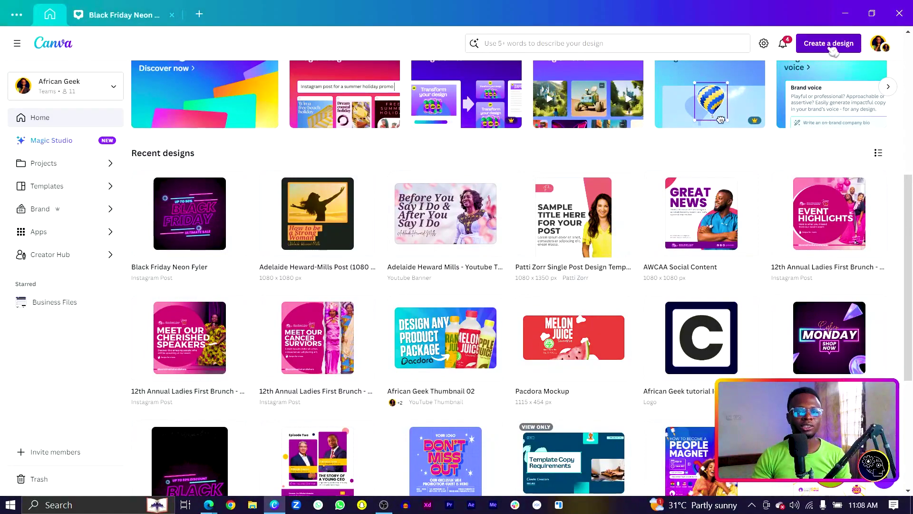
Create a square Instagram post and add a dark photo found by searching 'brick wall'
left_click(830, 44)
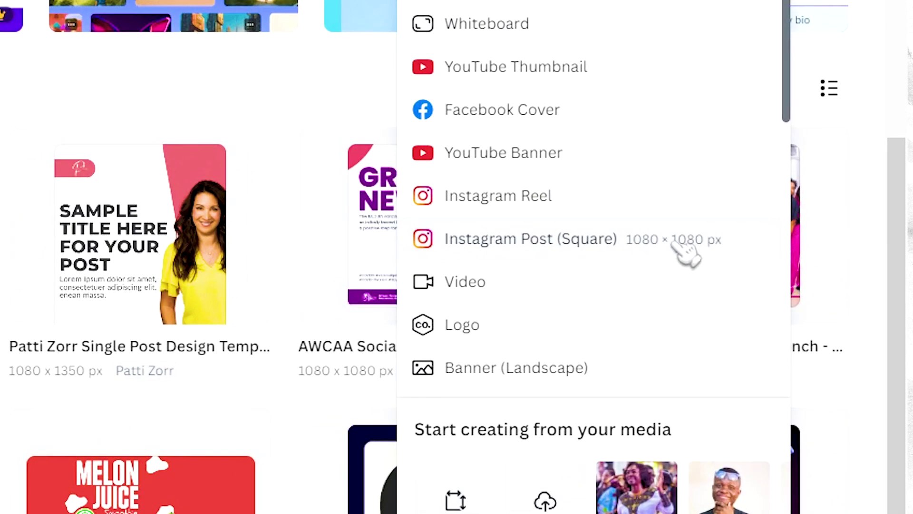
left_click(676, 243)
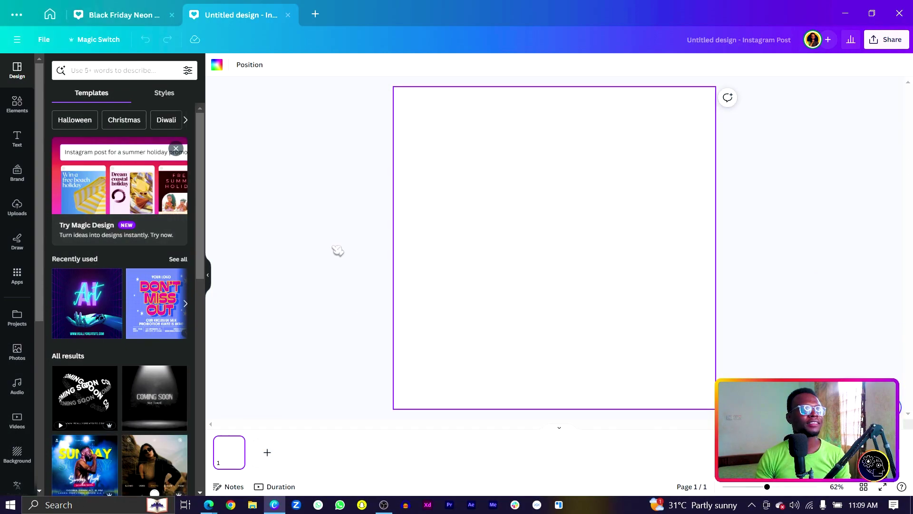
left_click(18, 105)
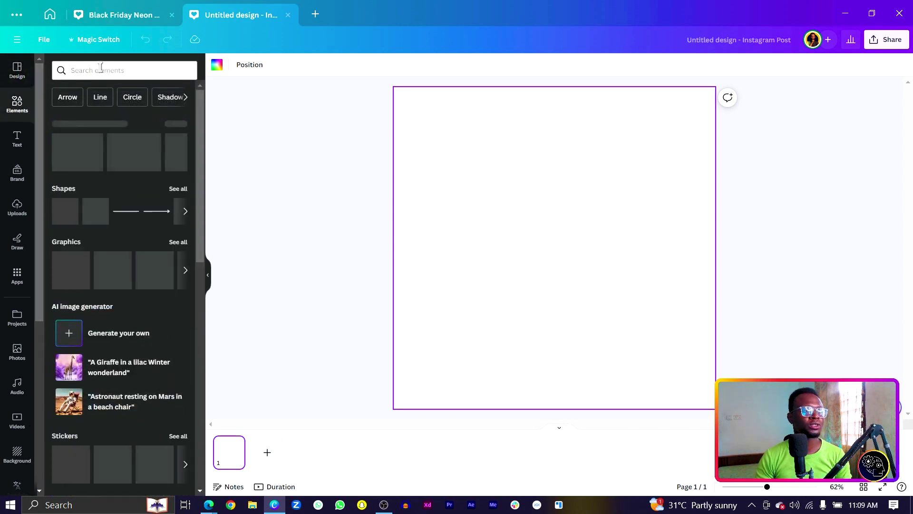
left_click(100, 69)
type("brivk")
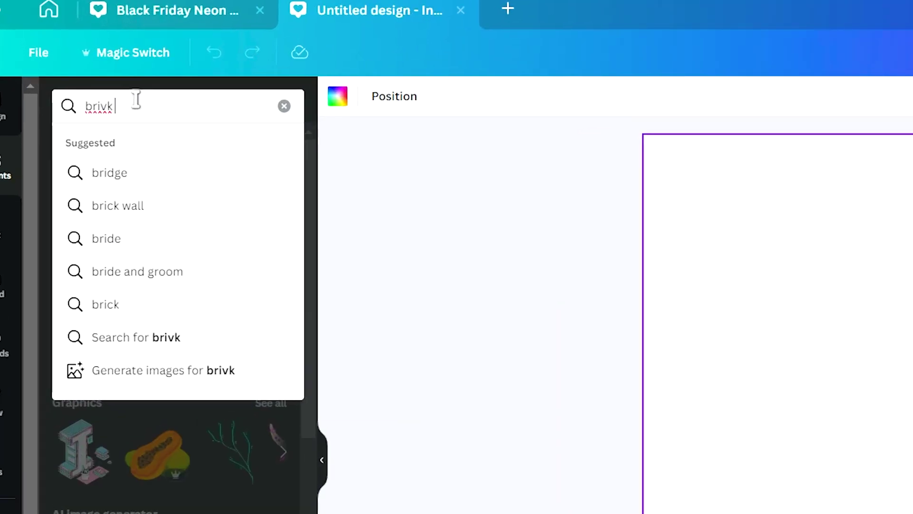
key("BackSpace")
key("BackSpace")
type("ck wall")
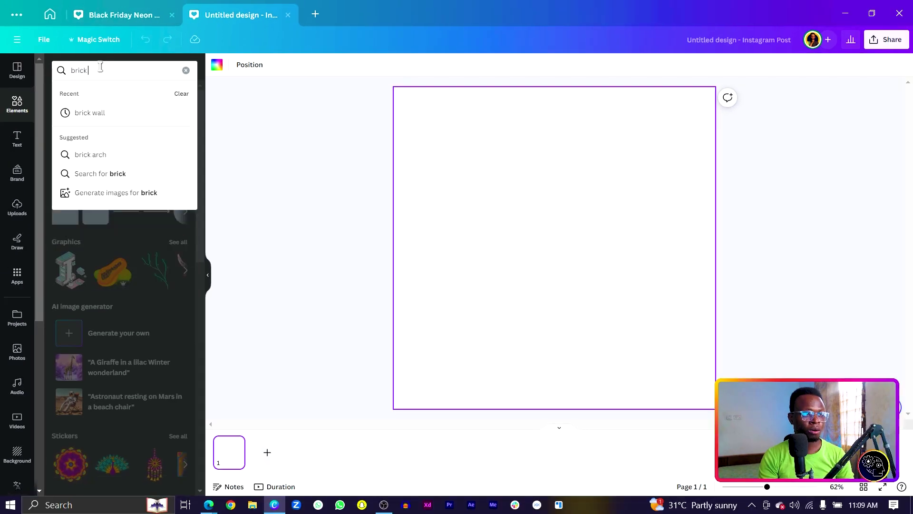
key("Return")
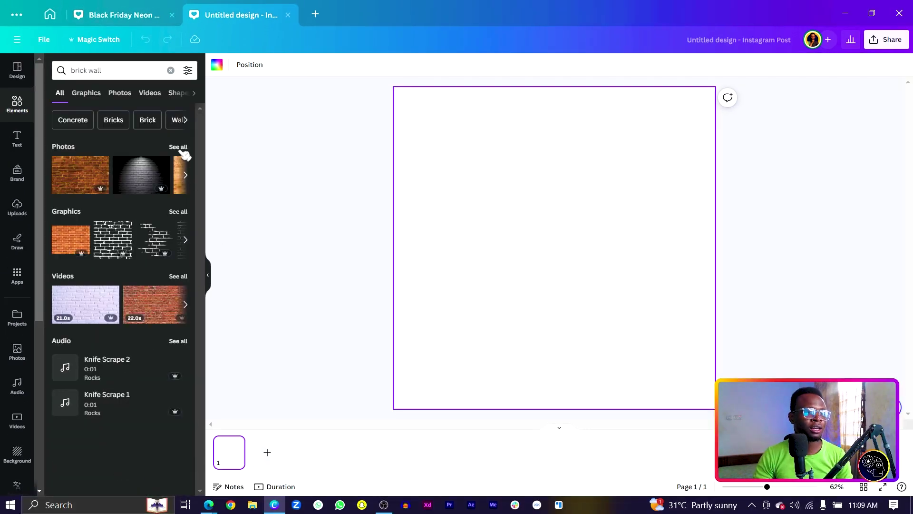
left_click(183, 149)
scroll(122, 304, "down", 3)
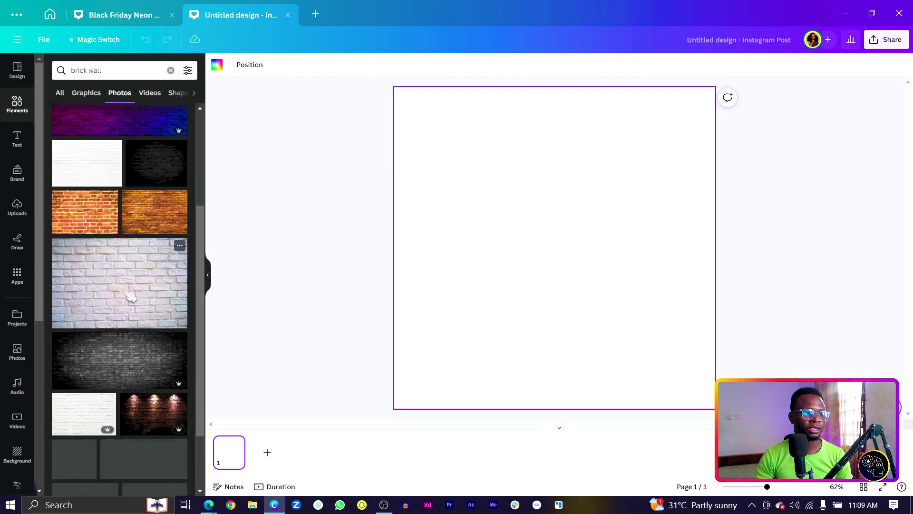
left_click(161, 177)
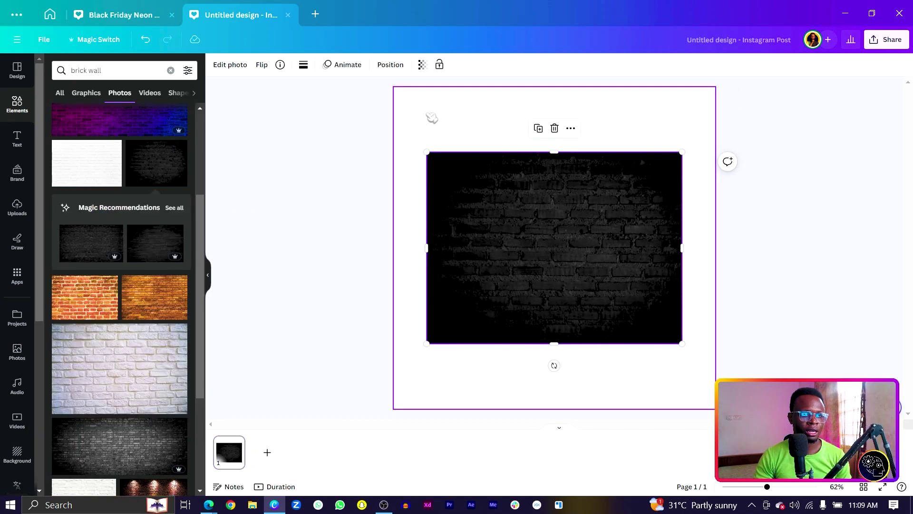
Fill the page background with black and make the brick photo the page background
left_click(473, 125)
left_click(217, 66)
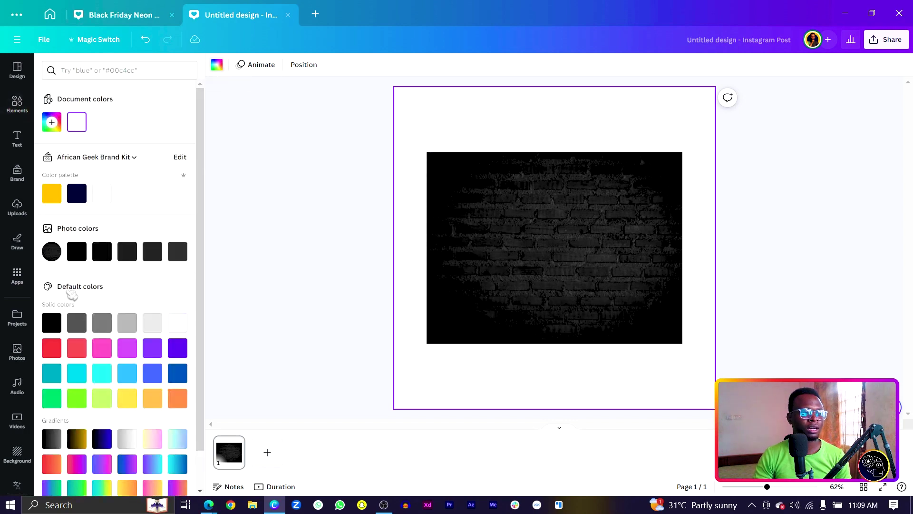
left_click(77, 251)
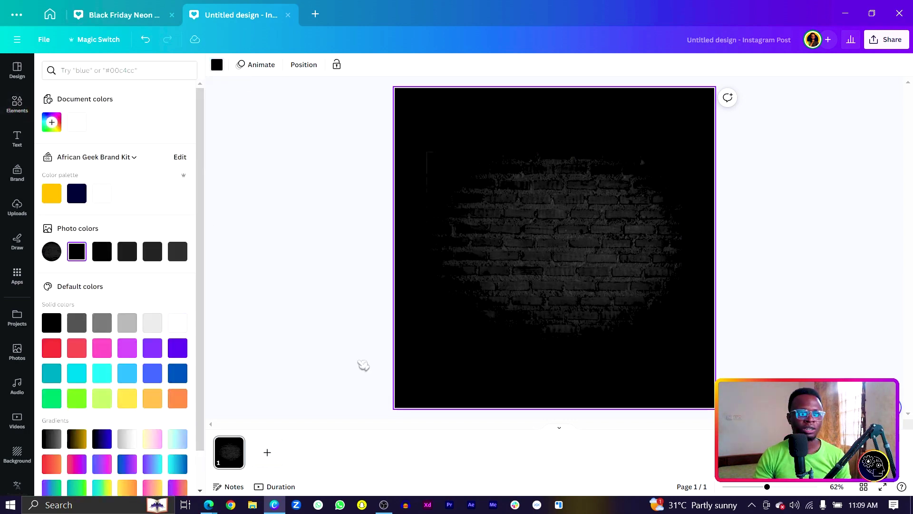
right_click(551, 261)
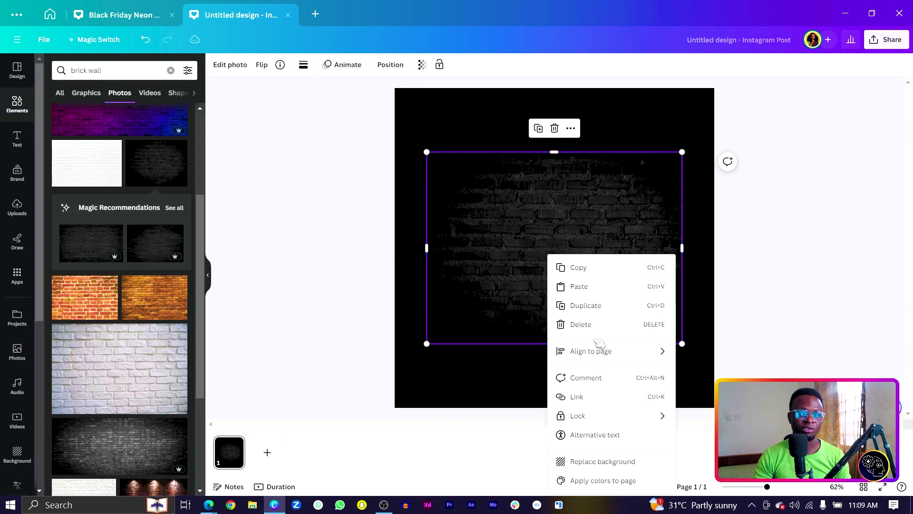
left_click(604, 461)
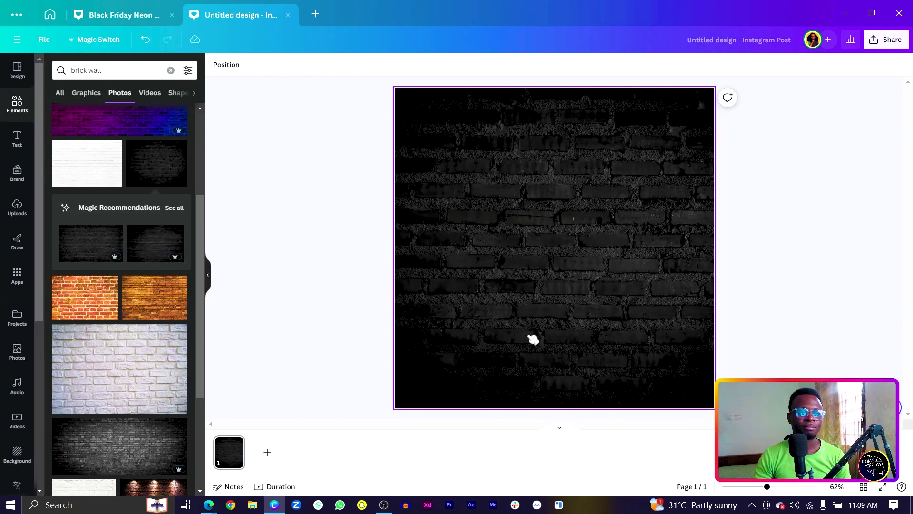
Fade the brick background to 55 transparency and add a square shape
left_click(590, 265)
left_click(421, 65)
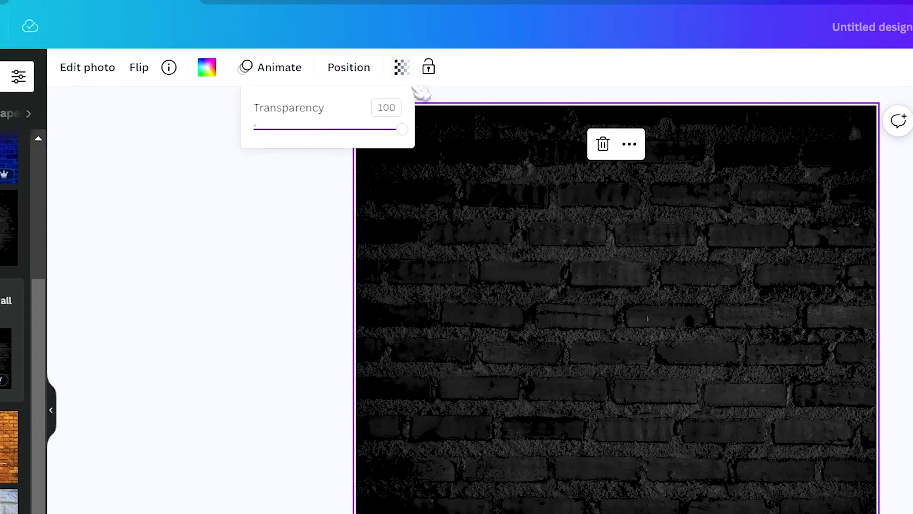
left_click_drag(422, 102, 413, 103)
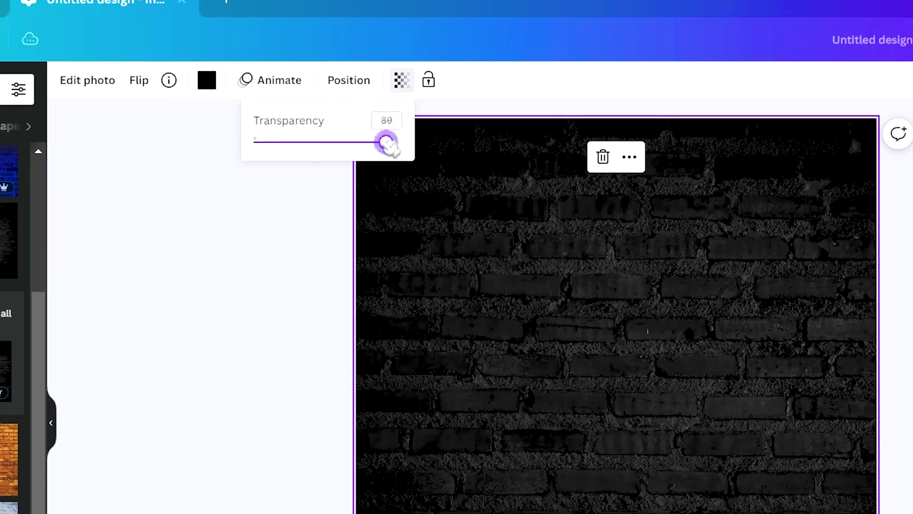
left_click_drag(386, 142, 335, 141)
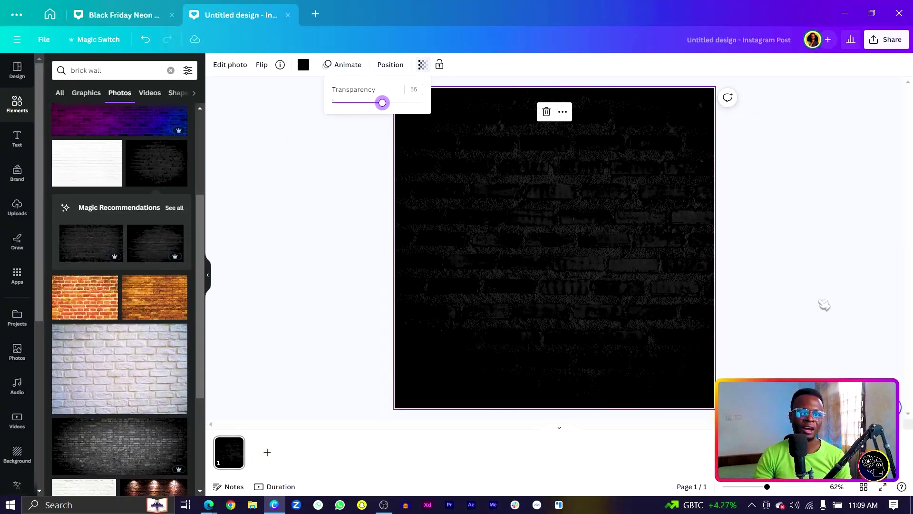
left_click(825, 305)
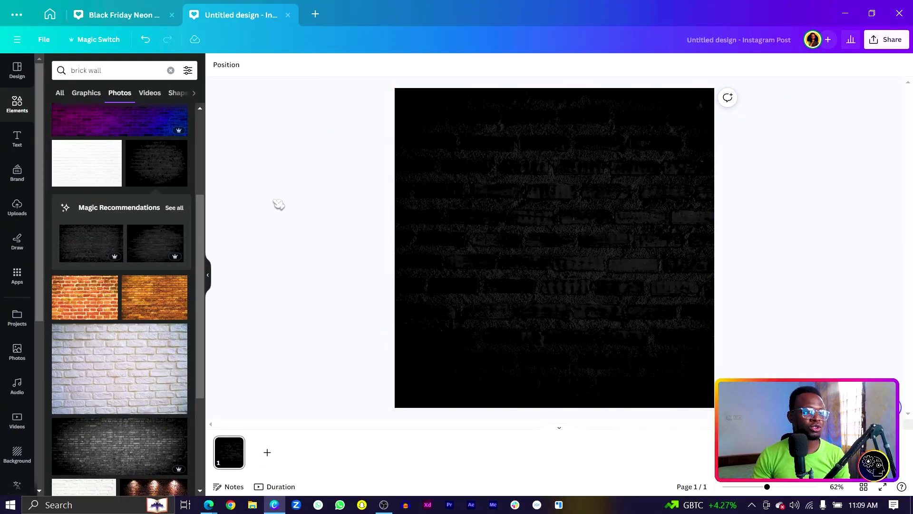
key("r")
left_click(487, 218)
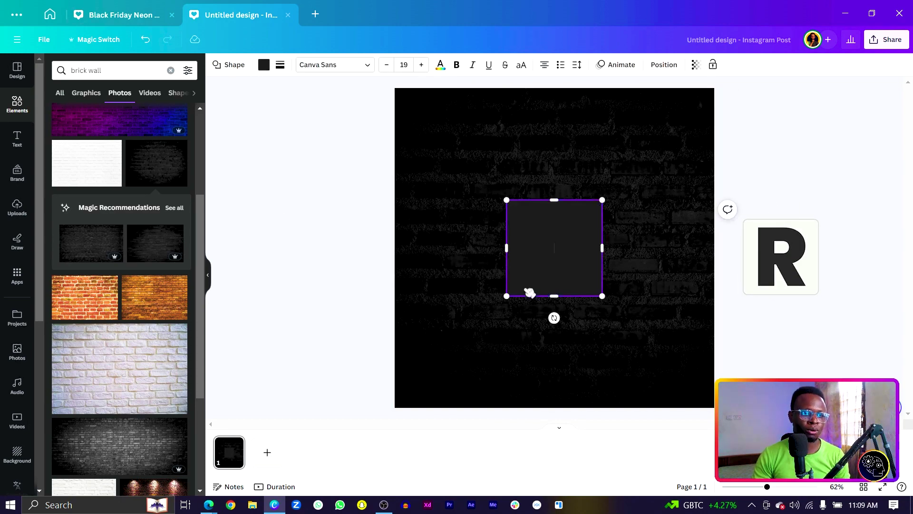
Enlarge the square to cover the page and give it a circular gradient fill
left_click_drag(507, 296, 386, 413)
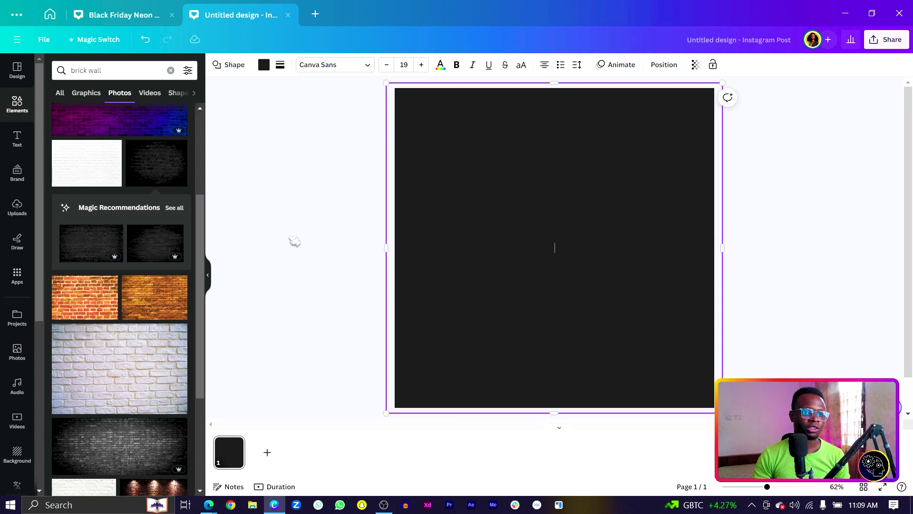
left_click(439, 196)
left_click(484, 185)
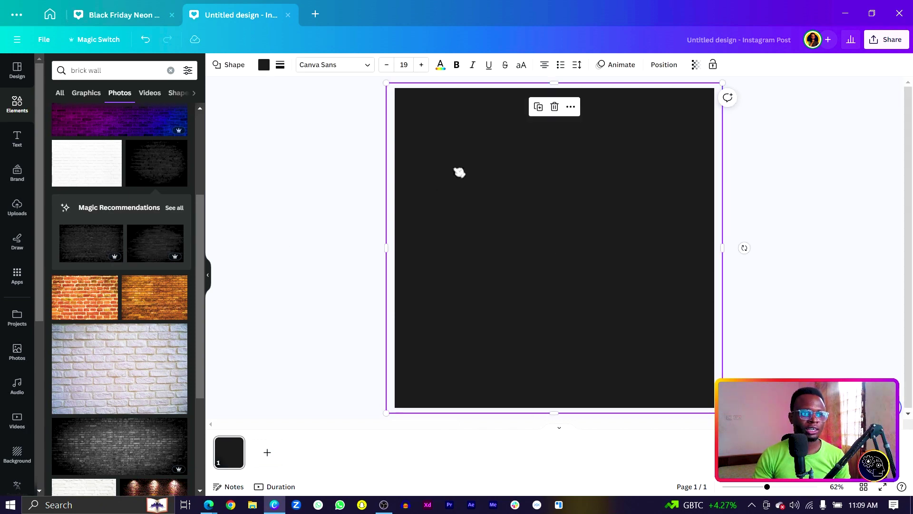
left_click(264, 66)
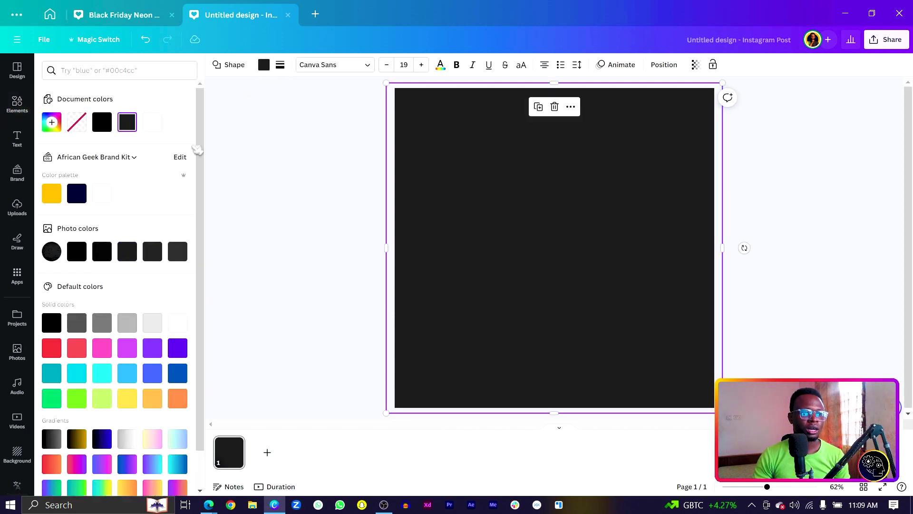
left_click(136, 122)
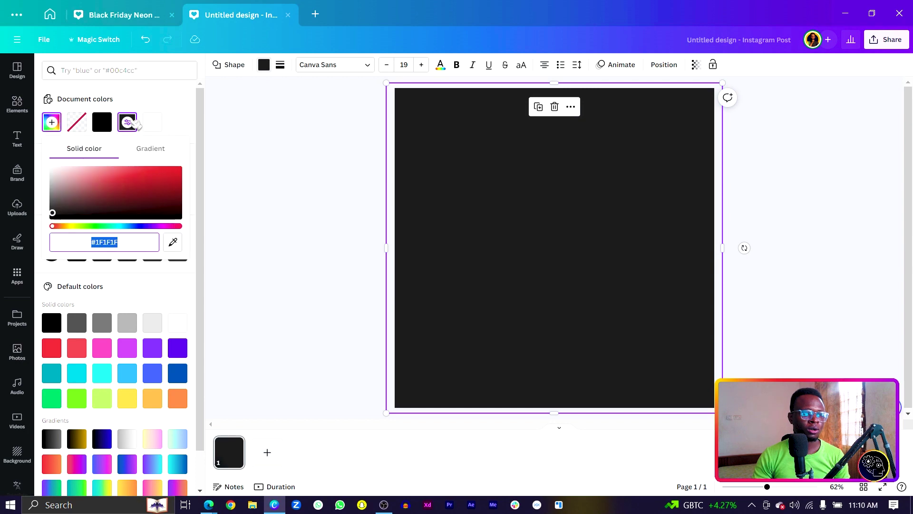
left_click(152, 150)
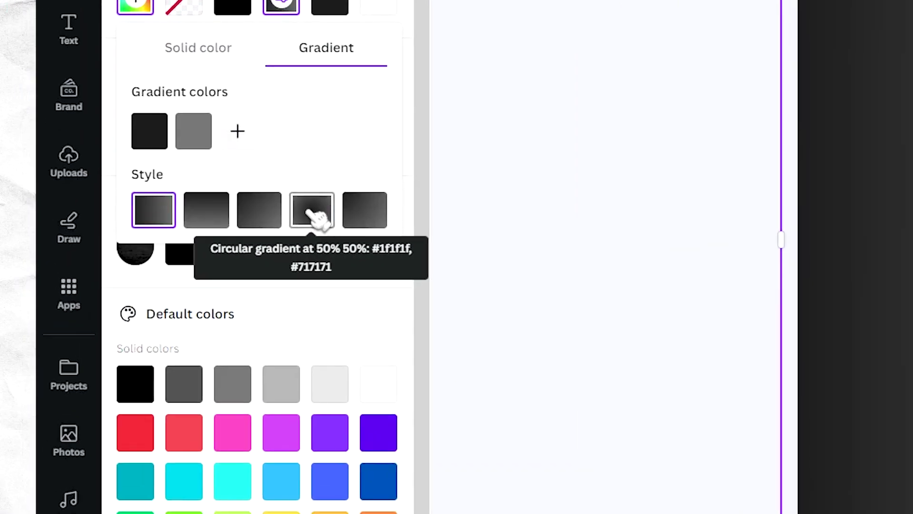
left_click(314, 211)
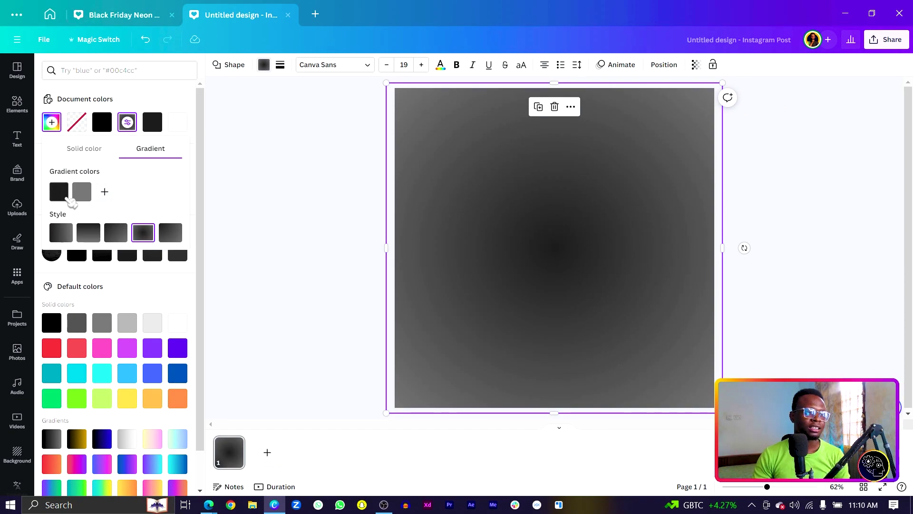
Set the gradient stops to dark #1F1F1F and deep purple, with the square at 64 transparency
left_click(83, 193)
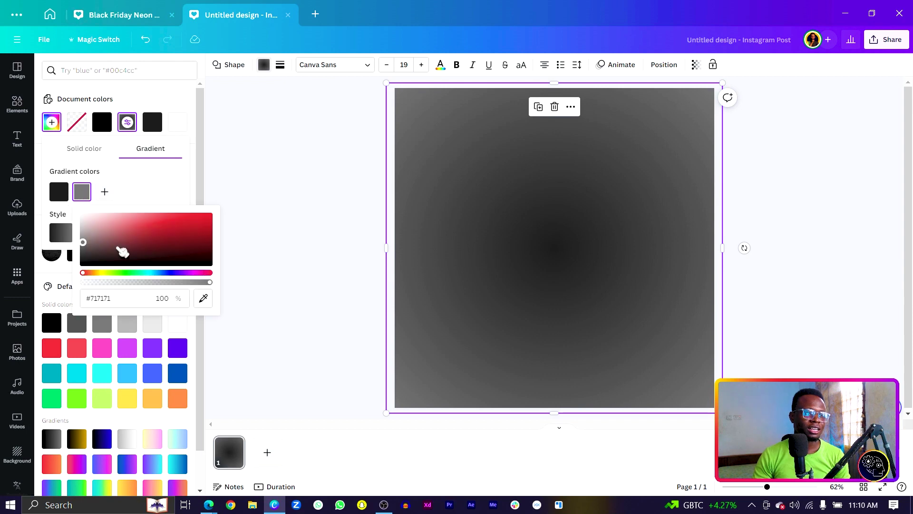
left_click(203, 298)
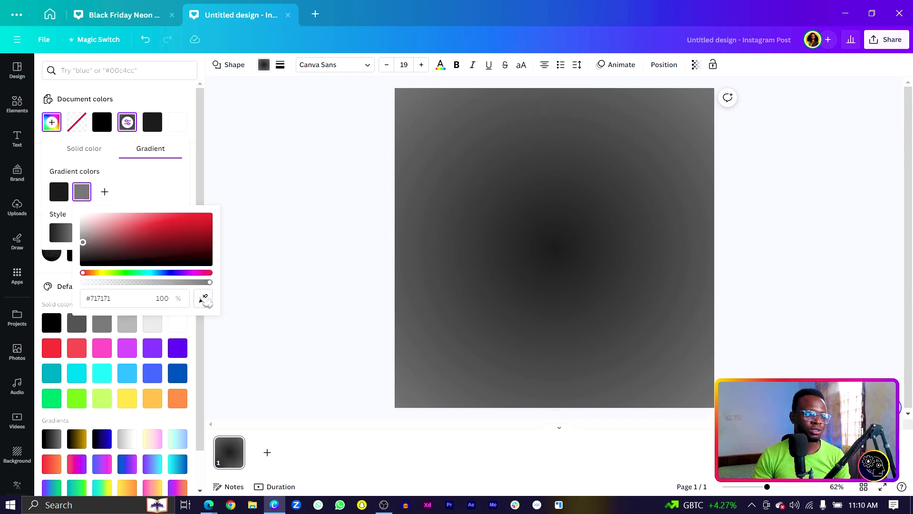
left_click(61, 192)
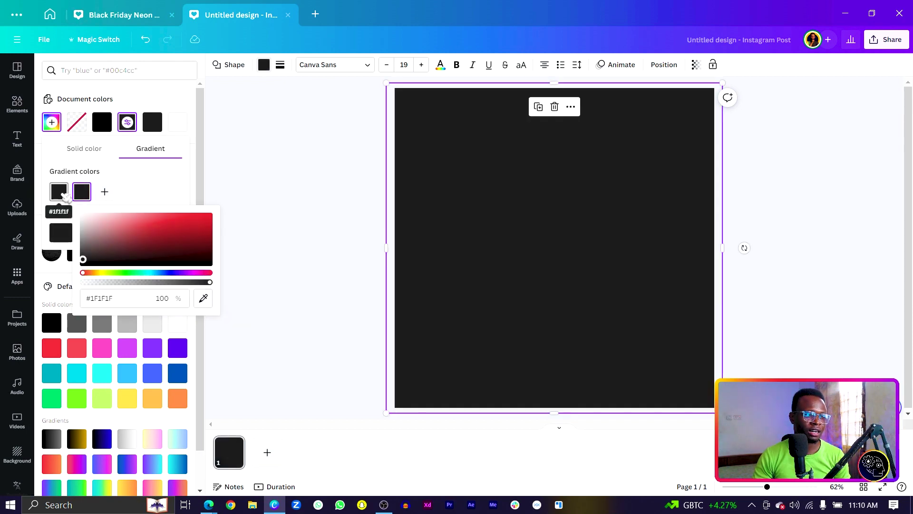
left_click(61, 192)
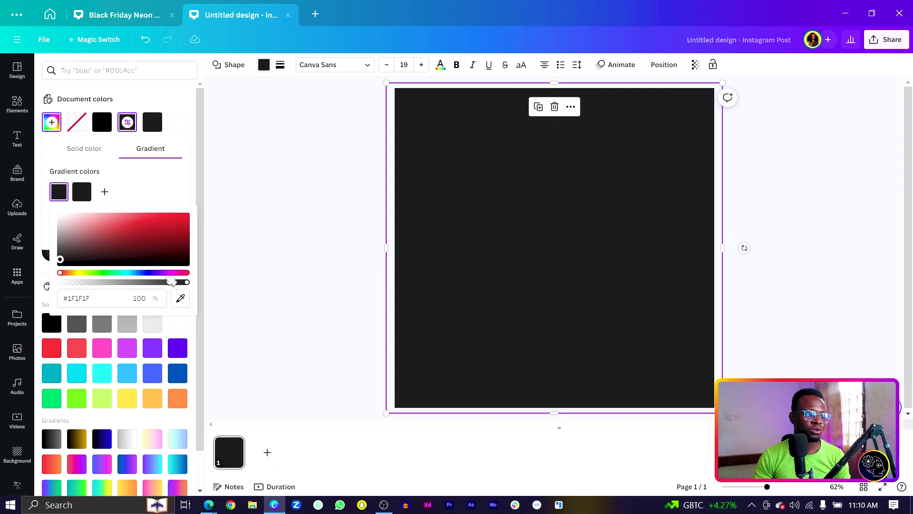
left_click_drag(178, 262, 219, 248)
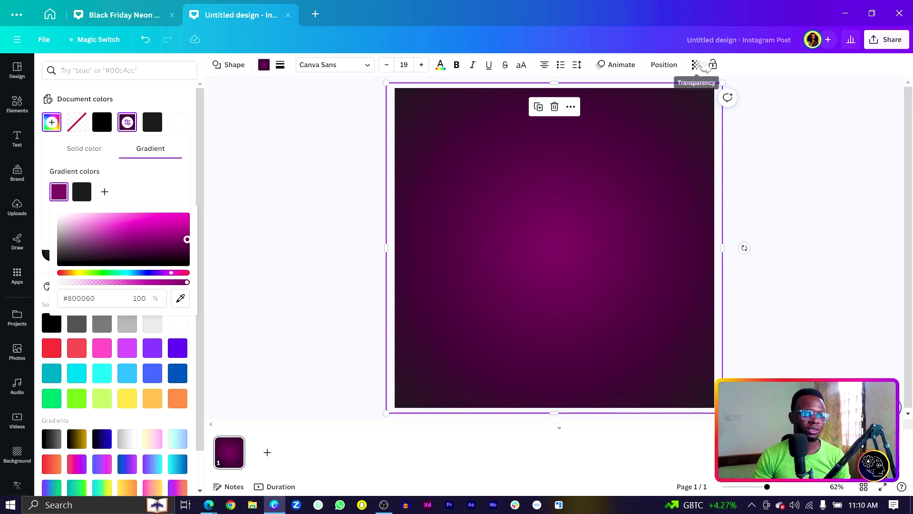
left_click(698, 65)
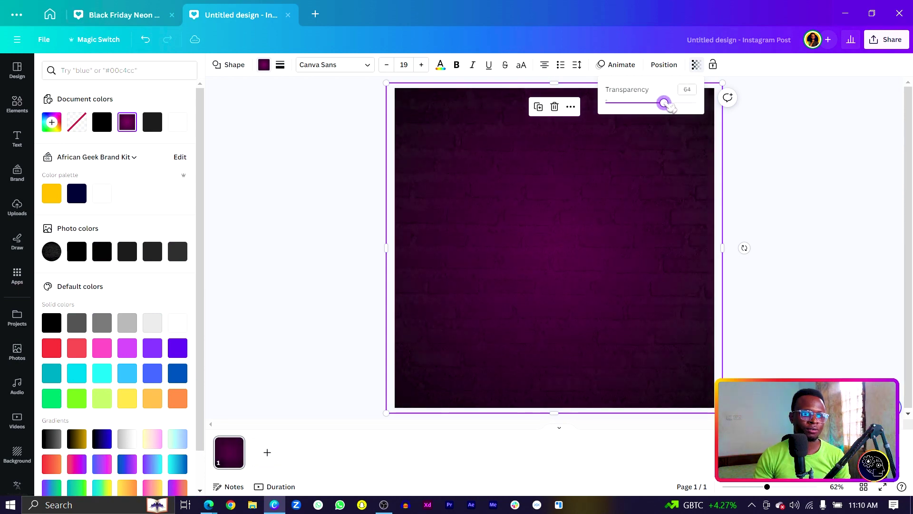
left_click(345, 244)
left_click(329, 223)
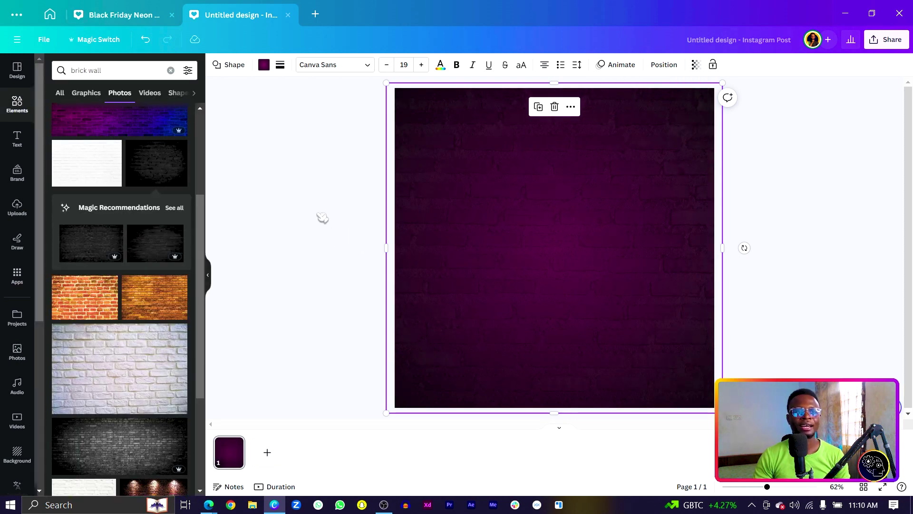
Add a second page and remove its black background
left_click(377, 240)
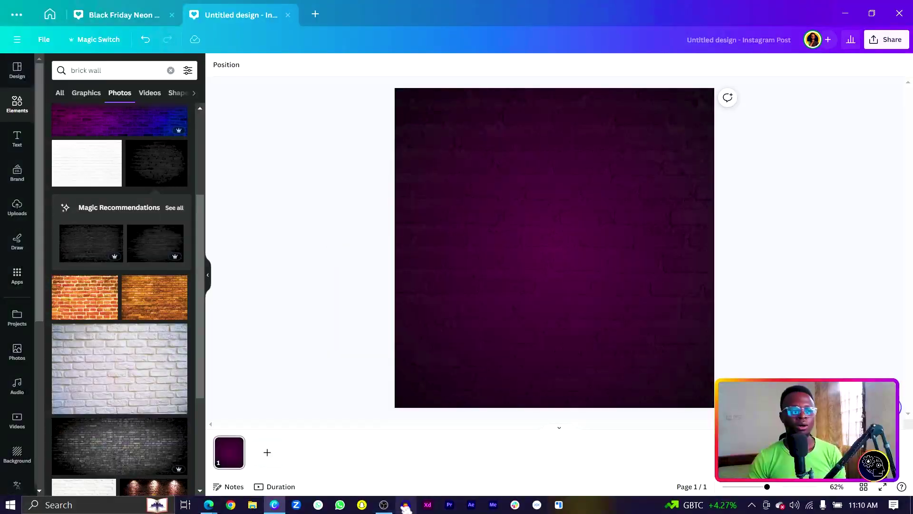
left_click(267, 453)
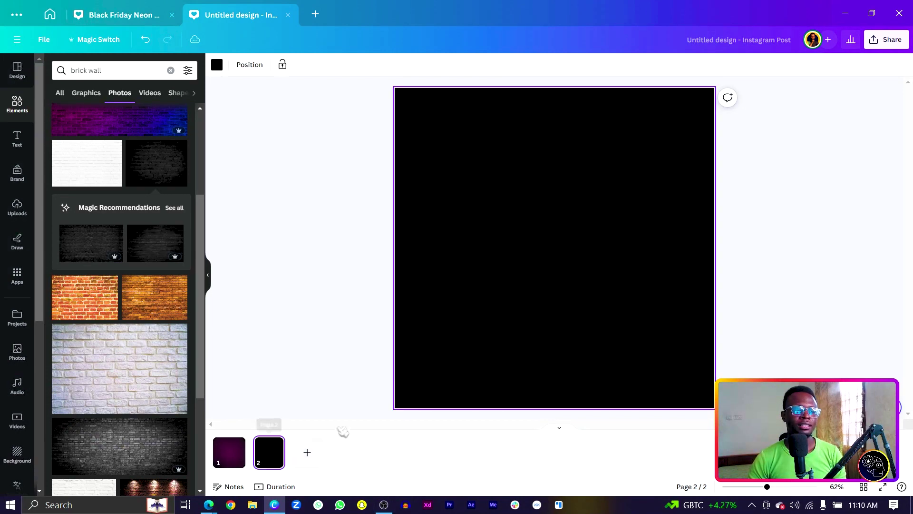
left_click(565, 432)
left_click(561, 479)
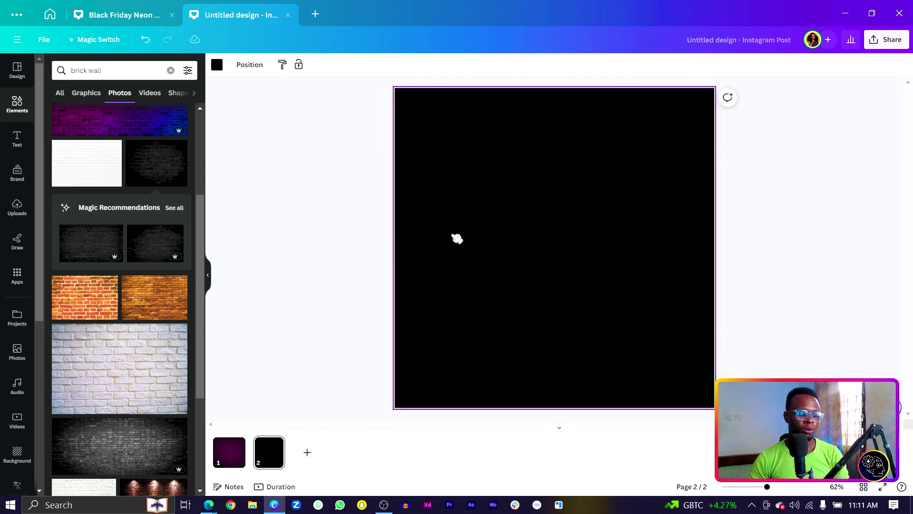
key("Delete")
Add a text box on page 2, enlarge it to about 70, and set it in Poppins ExtraBold
key("t")
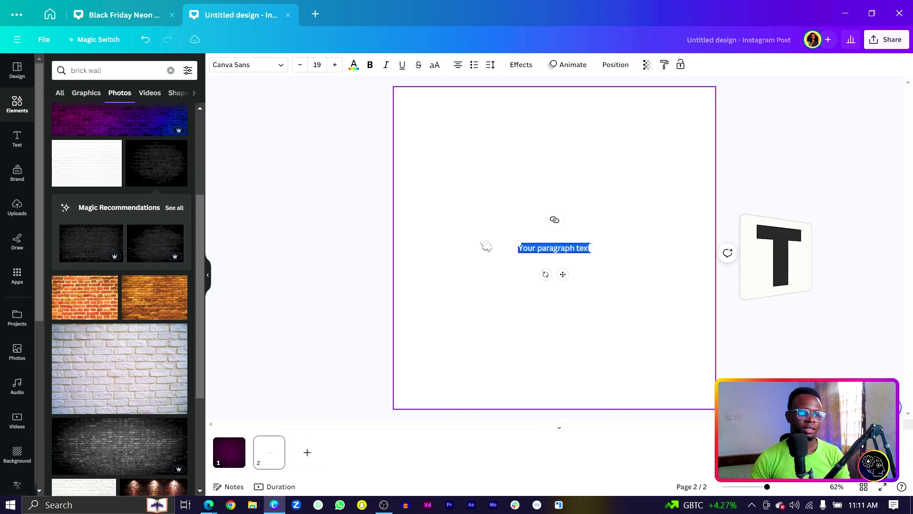
left_click_drag(518, 243, 432, 184)
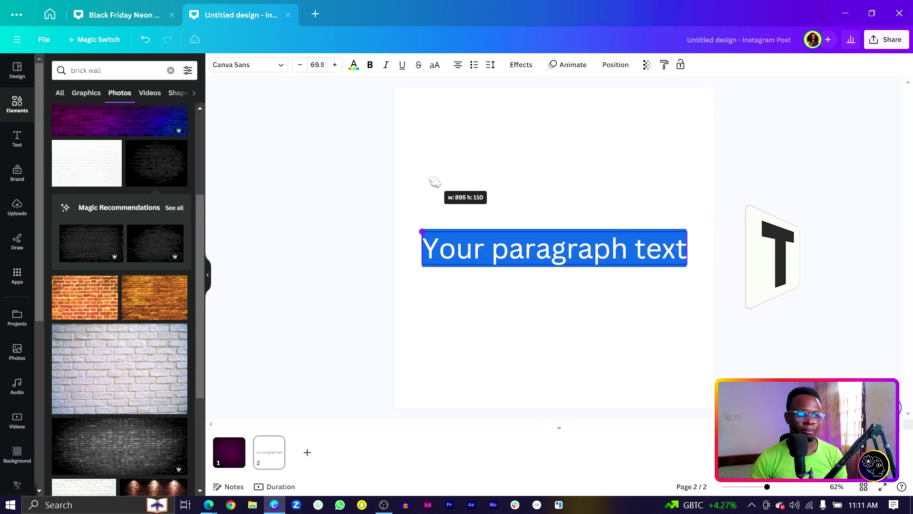
left_click(247, 65)
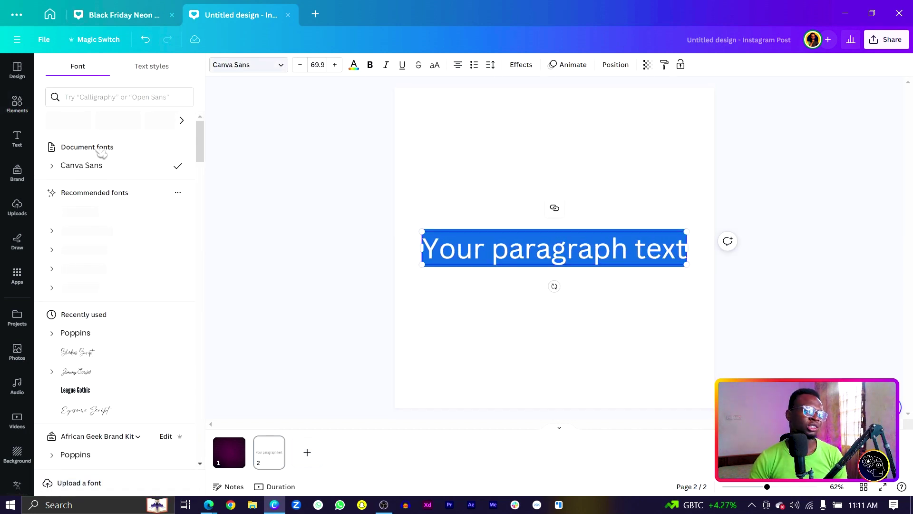
left_click(53, 333)
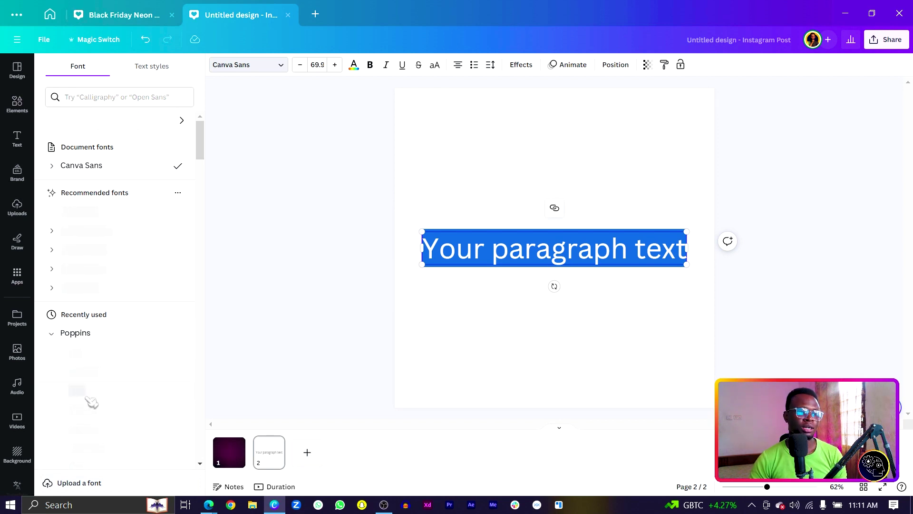
scroll(105, 428, "down", 3)
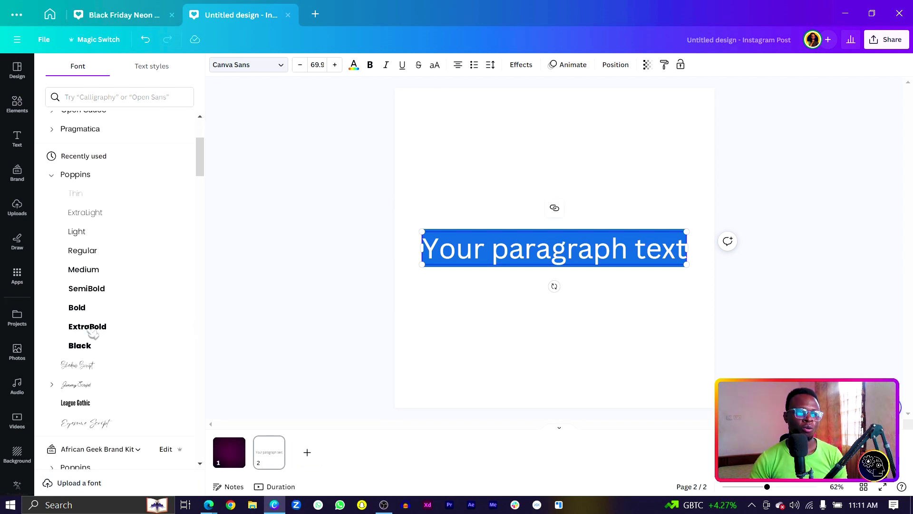
left_click(92, 331)
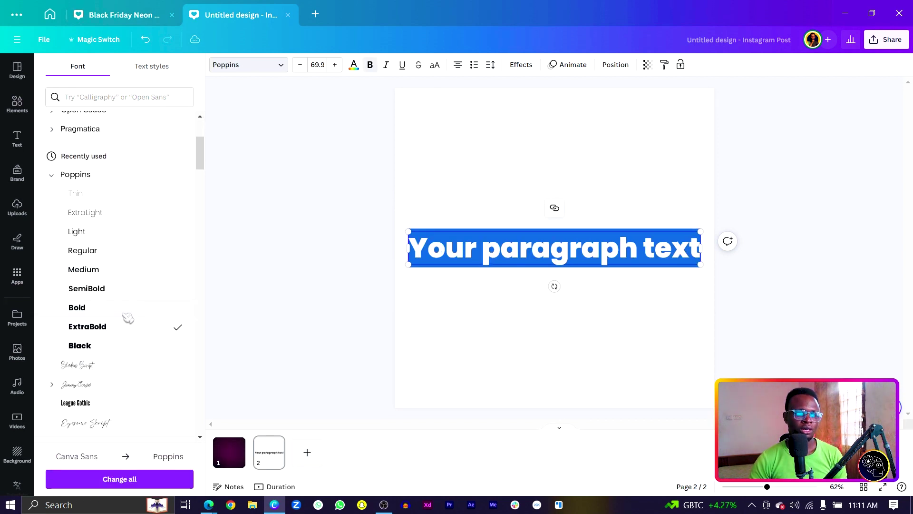
left_click(89, 348)
left_click(87, 329)
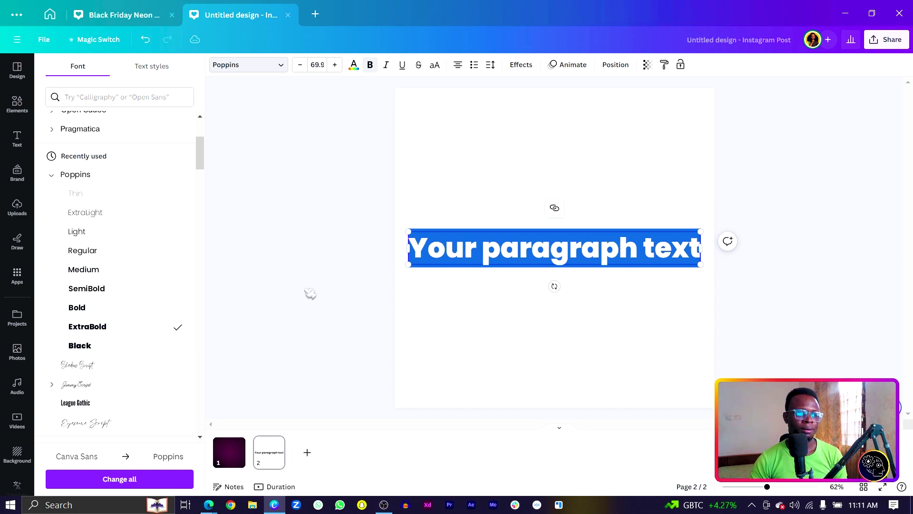
key("Caps_Lock")
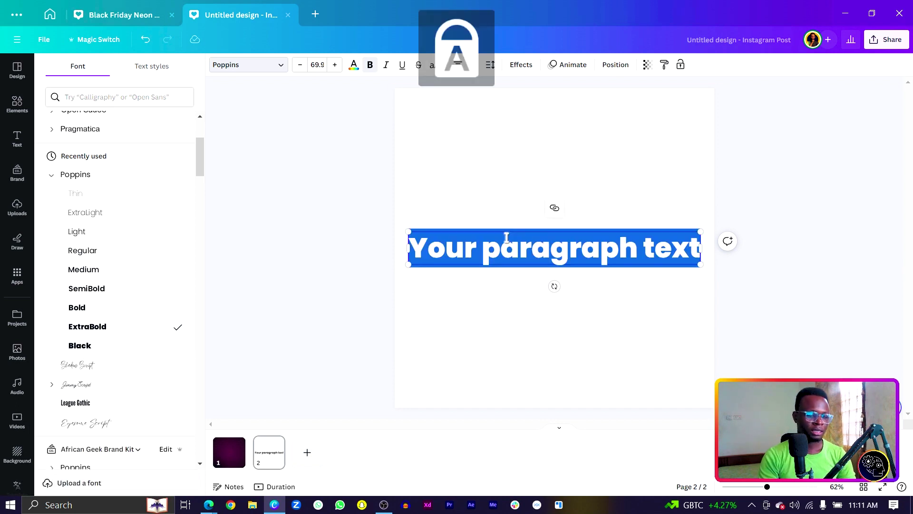
Type BLACK, scale it up to size 191, and make it italic
type("BLACK")
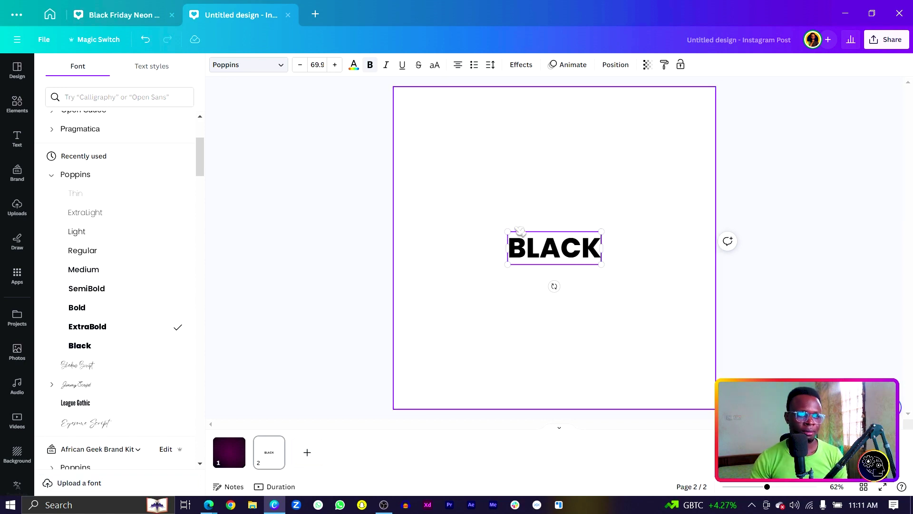
left_click_drag(507, 231, 431, 184)
left_click(470, 163)
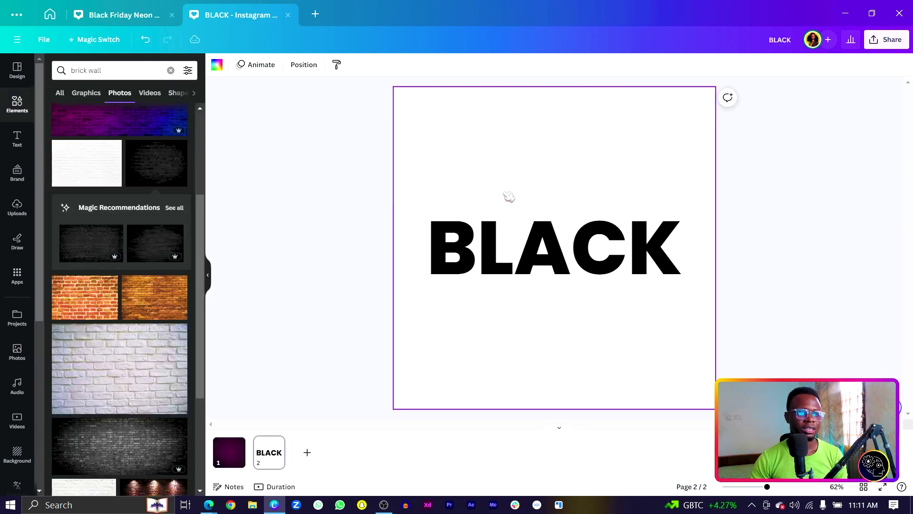
left_click(507, 210)
left_click(386, 66)
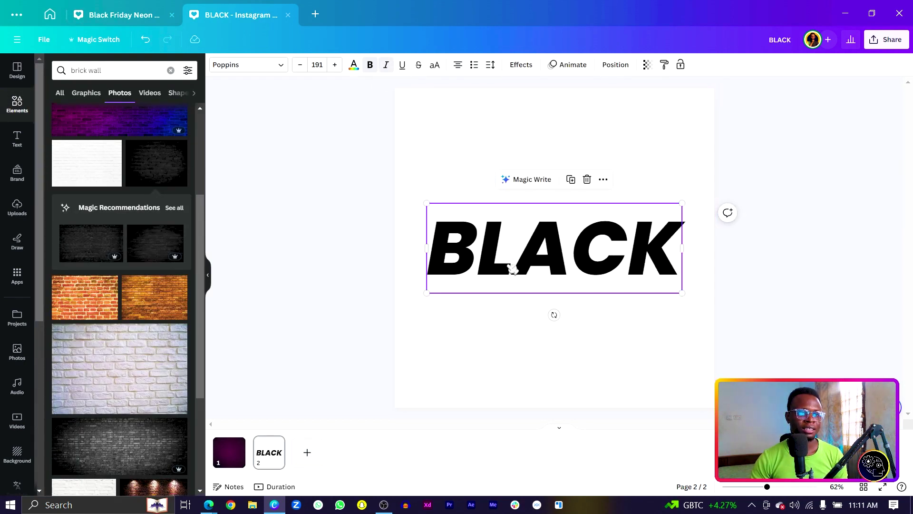
Duplicate the BLACK line, change the copy to FRIDAY, and place it below
key("ctrl+d")
left_click_drag(503, 310, 492, 314)
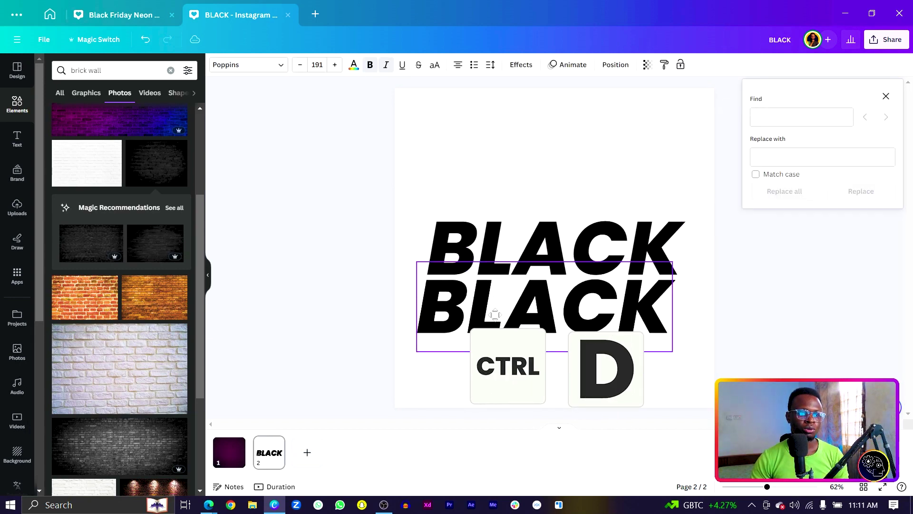
double_click(493, 323)
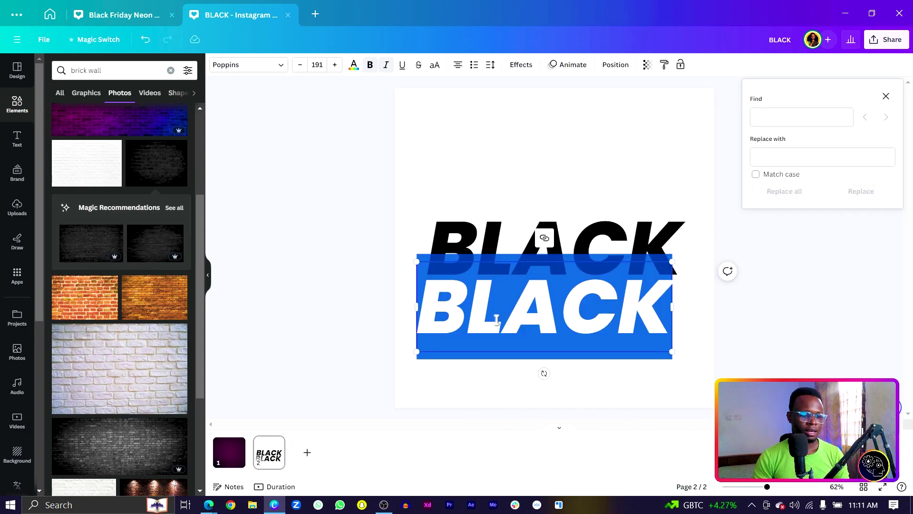
type("FRIDAY")
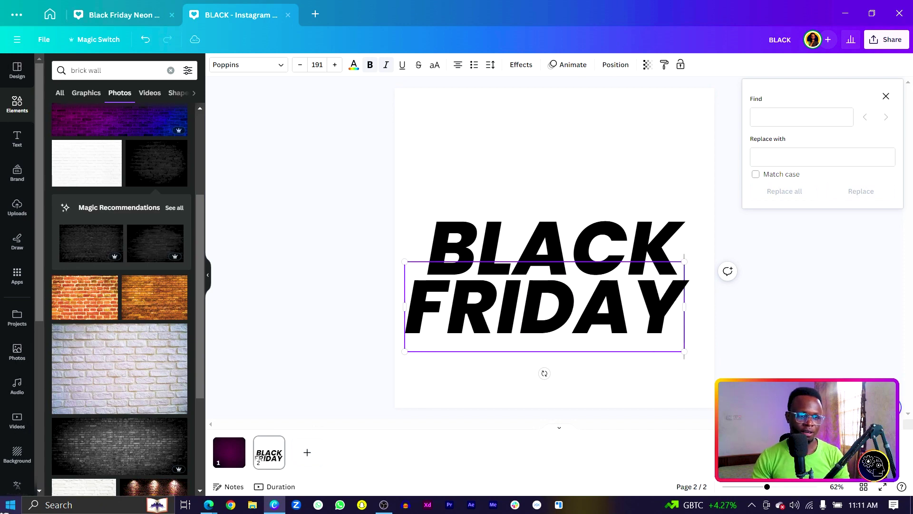
left_click(475, 158)
left_click_drag(530, 311, 486, 315)
Offset FRIDAY from BLACK, shrink the pair, and centre it on the page
key("ctrl+a")
mouse_move(595, 308)
left_mouse_down()
mouse_move(604, 306)
mouse_move(595, 292)
left_mouse_up()
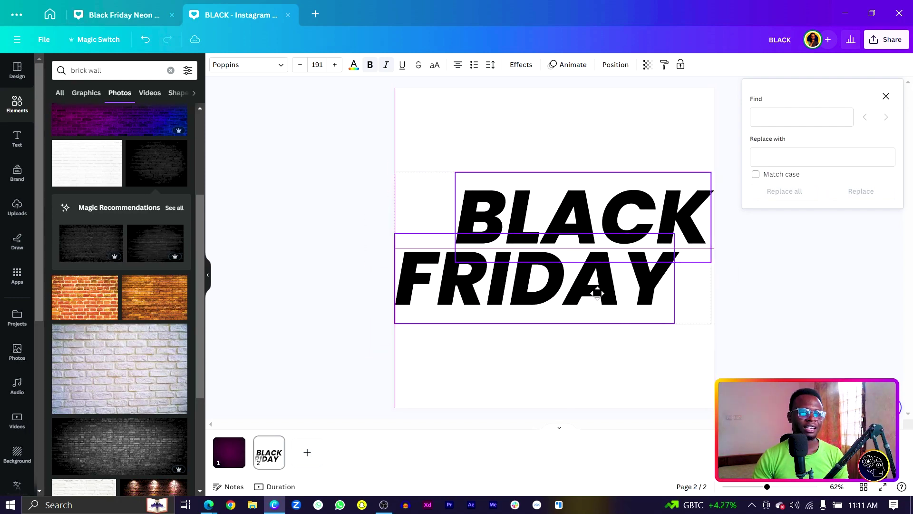
left_click_drag(393, 325, 438, 330)
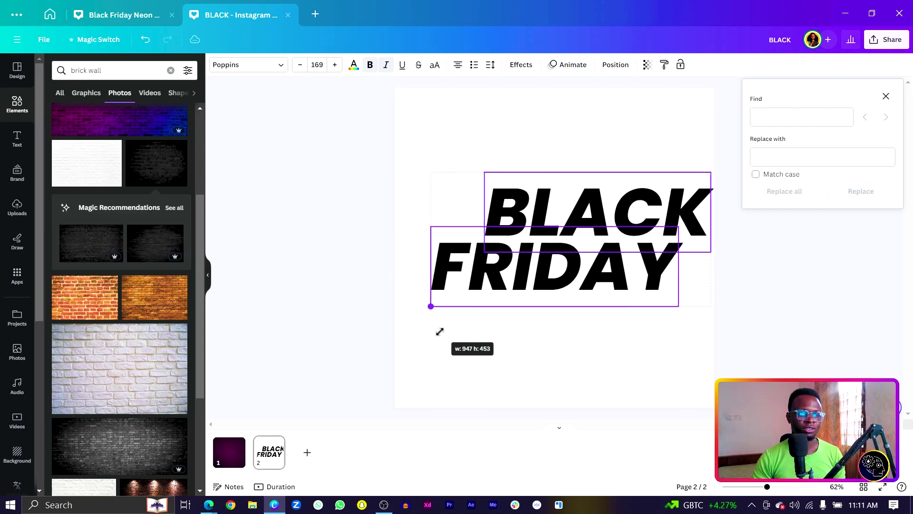
mouse_move(495, 275)
left_mouse_down()
mouse_move(473, 286)
mouse_move(481, 285)
left_mouse_up()
Apply the Hollow text effect to both lines and bring up the Download options
left_click_drag(689, 354, 476, 143)
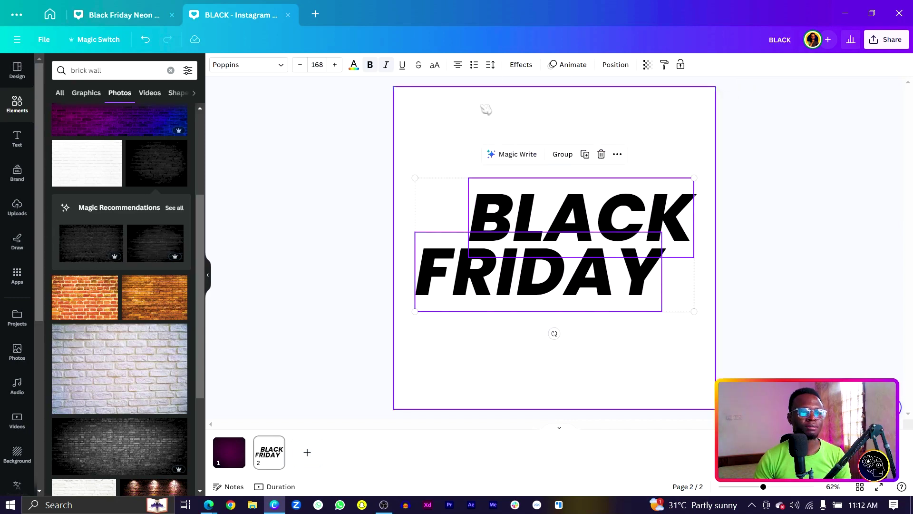
left_click(521, 65)
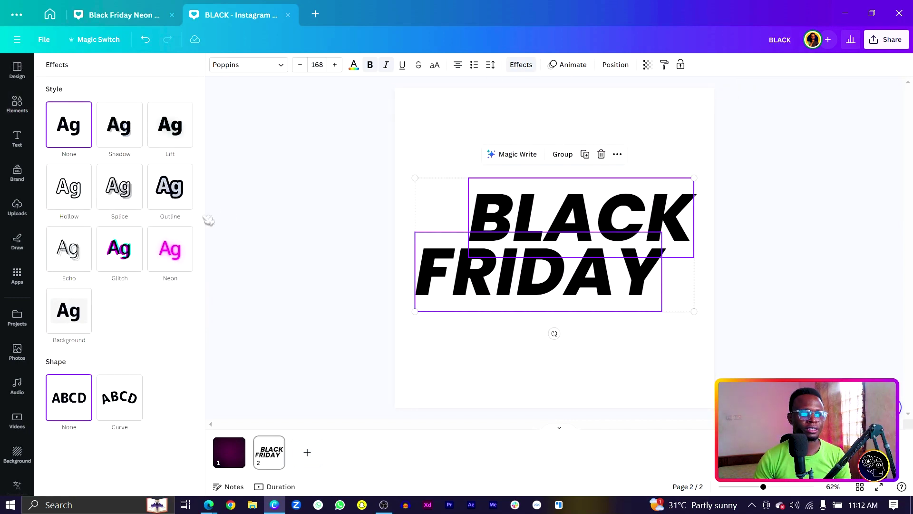
left_click(69, 202)
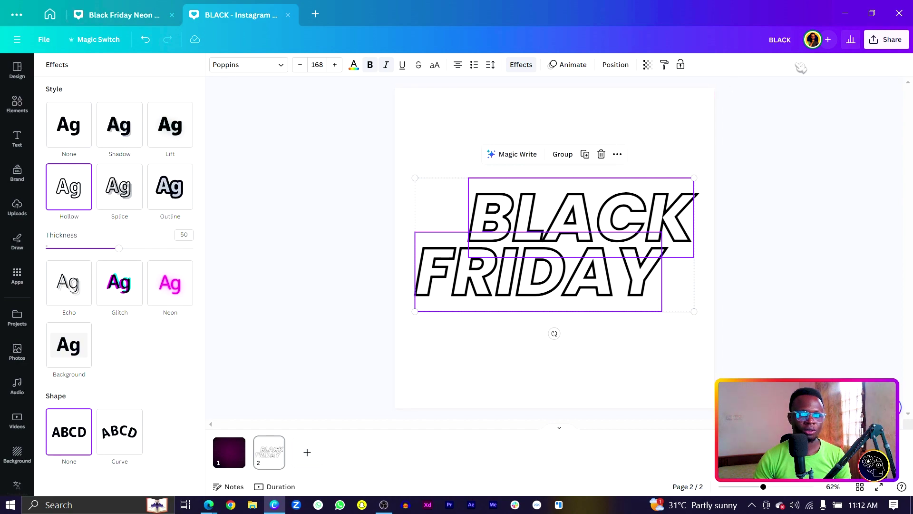
left_click(899, 41)
left_click(796, 285)
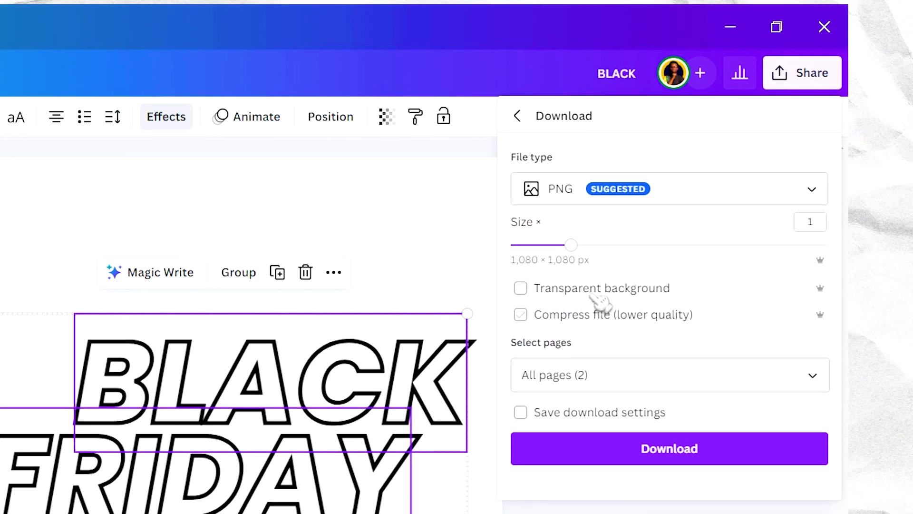
Download all pages as PNGs with a transparent background
left_click(574, 287)
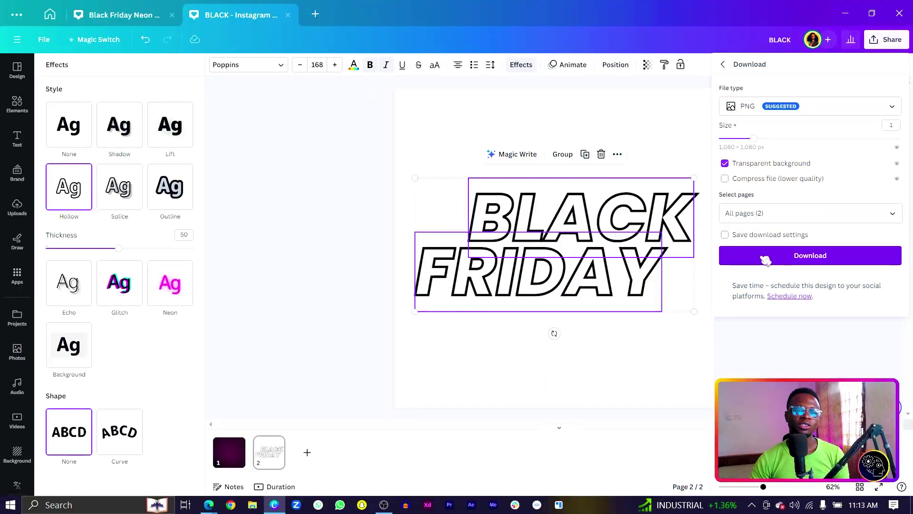
left_click(765, 259)
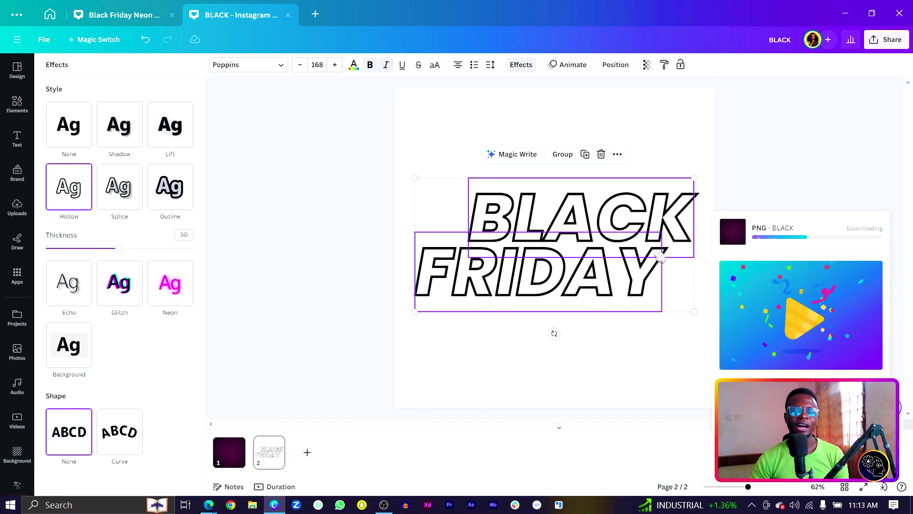
left_click(787, 240)
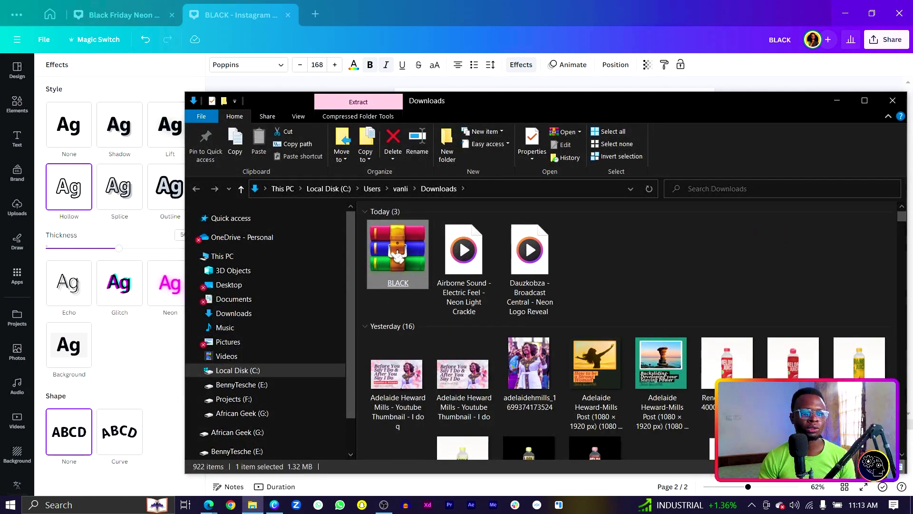
Extract the BLACK zip into a BLACK folder and upload file 2 into the design
right_click(398, 256)
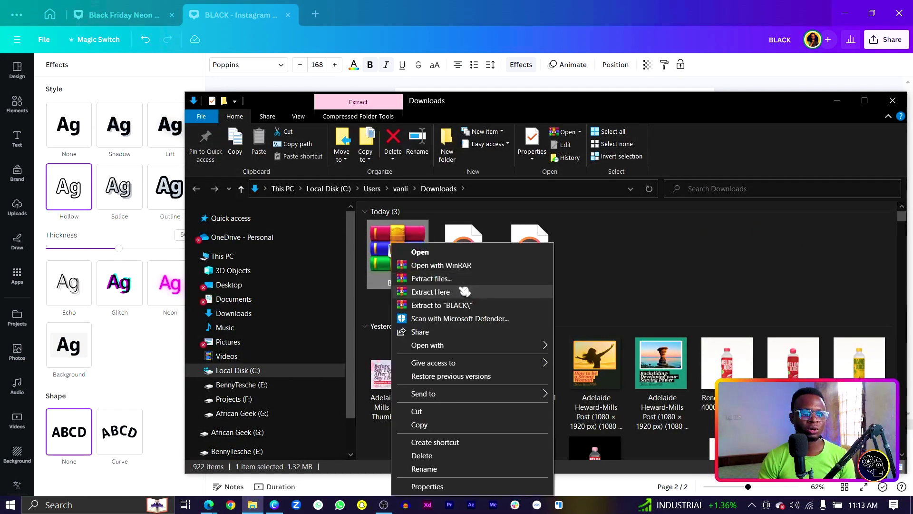
left_click(469, 306)
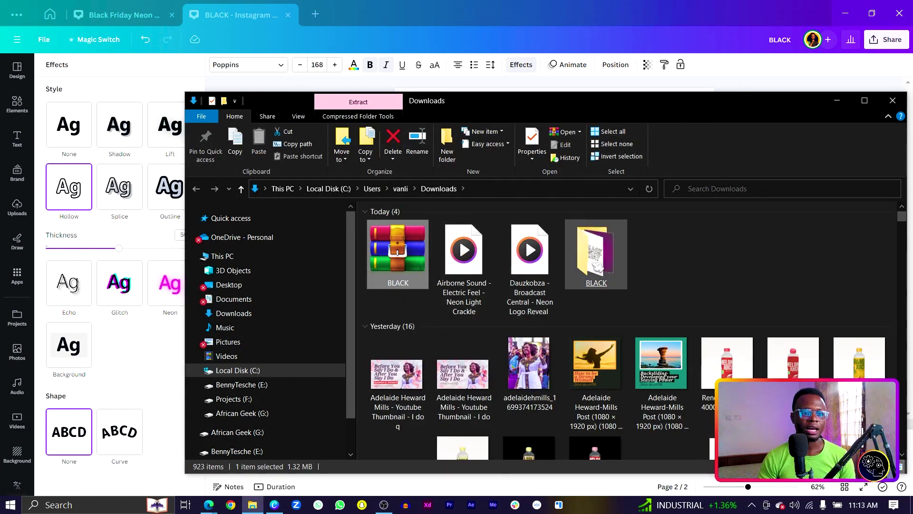
double_click(598, 267)
left_click_drag(503, 101, 452, 266)
left_click_drag(414, 400, 535, 147)
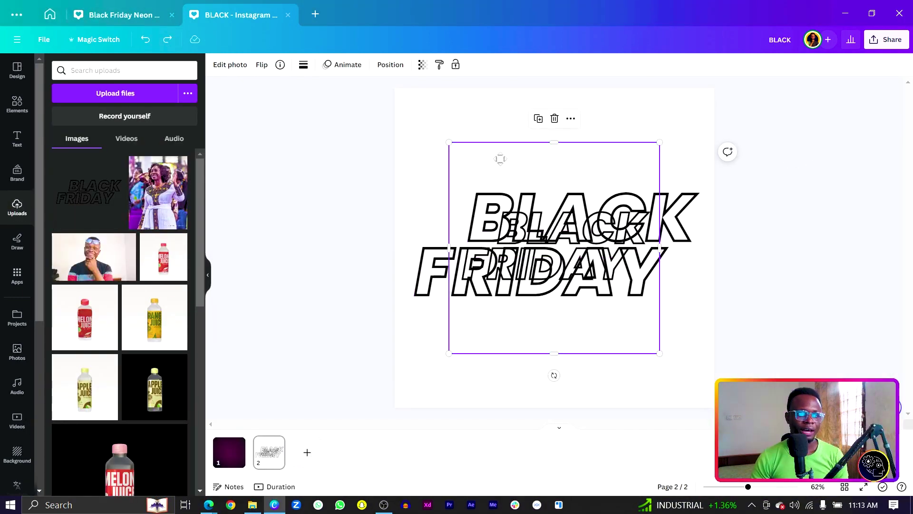
Paste the BLACK FRIDAY image onto page 1, centred and enlarged to fill it
scroll(563, 293, "up", 5)
scroll(543, 322, "down", 5)
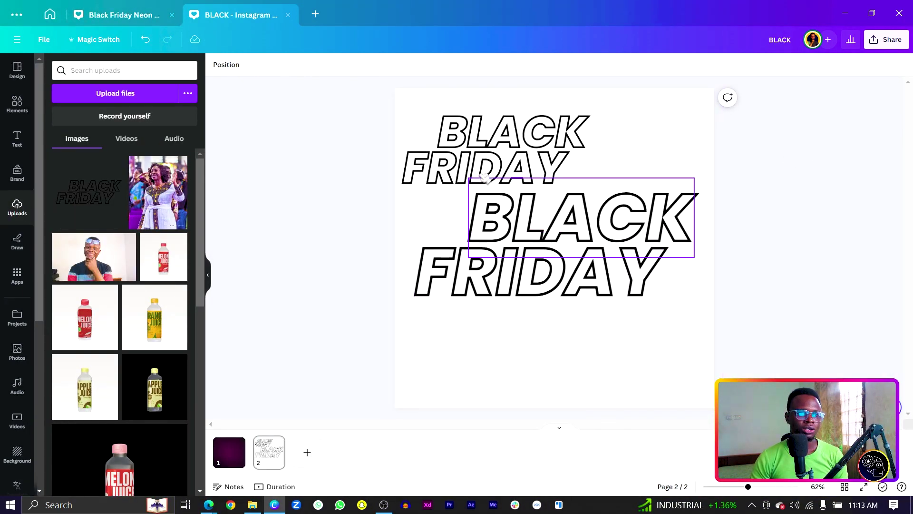
left_click(472, 159)
scroll(480, 171, "up", 5)
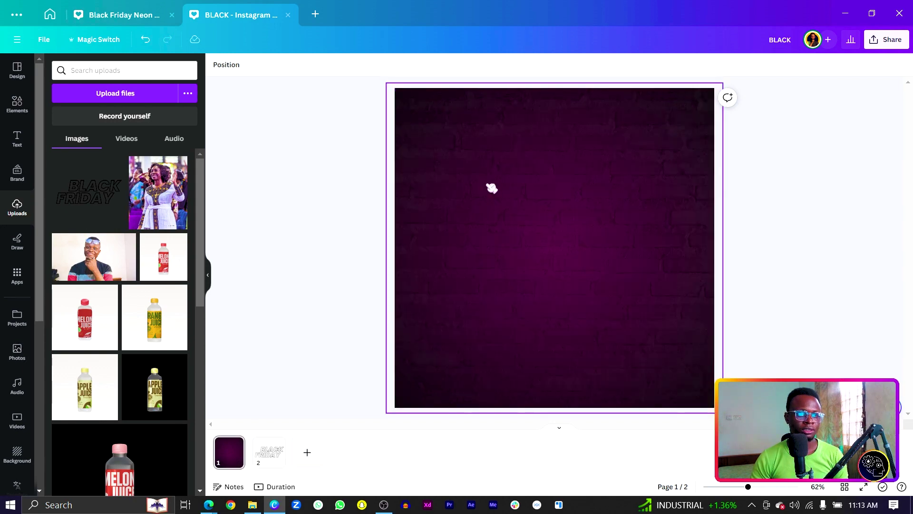
key("ctrl+v")
left_click_drag(485, 210, 628, 269)
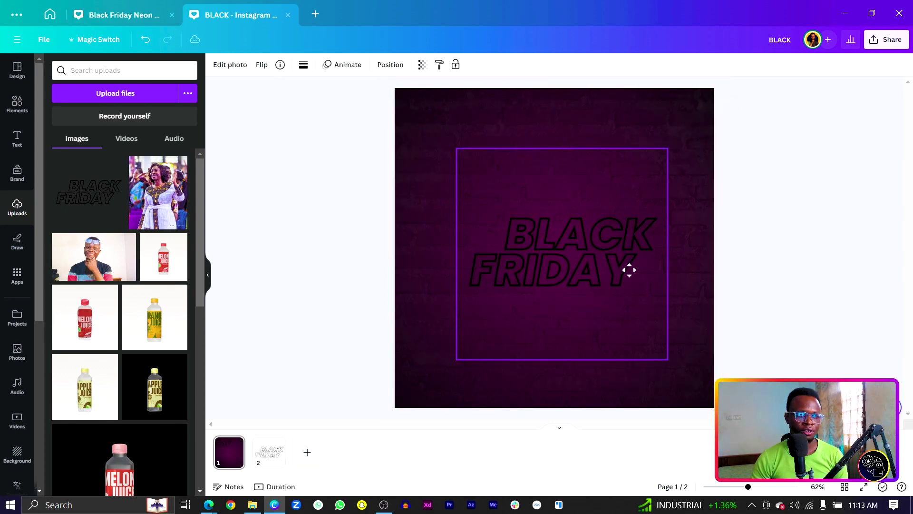
left_click_drag(457, 363, 391, 413)
Tilt the image to about -3°, recentre it, and place a duplicate below
left_click_drag(483, 321, 479, 315)
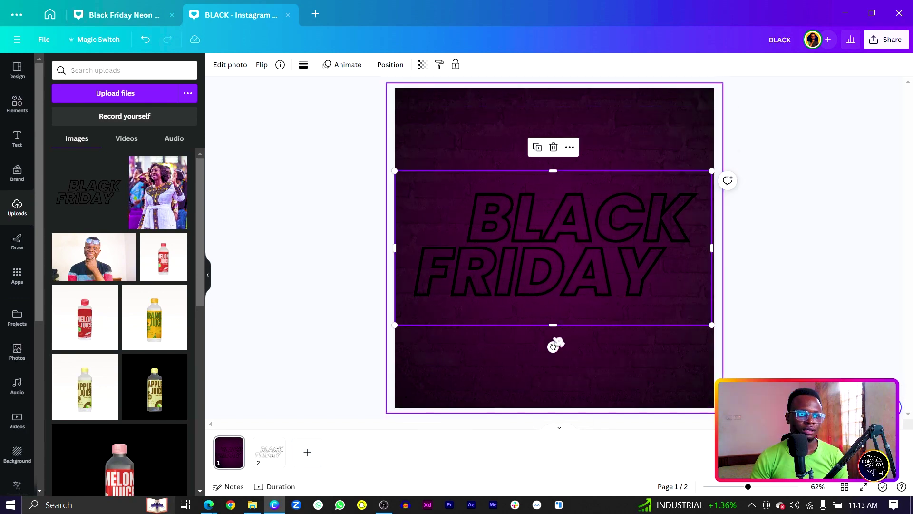
left_click_drag(555, 343, 558, 346)
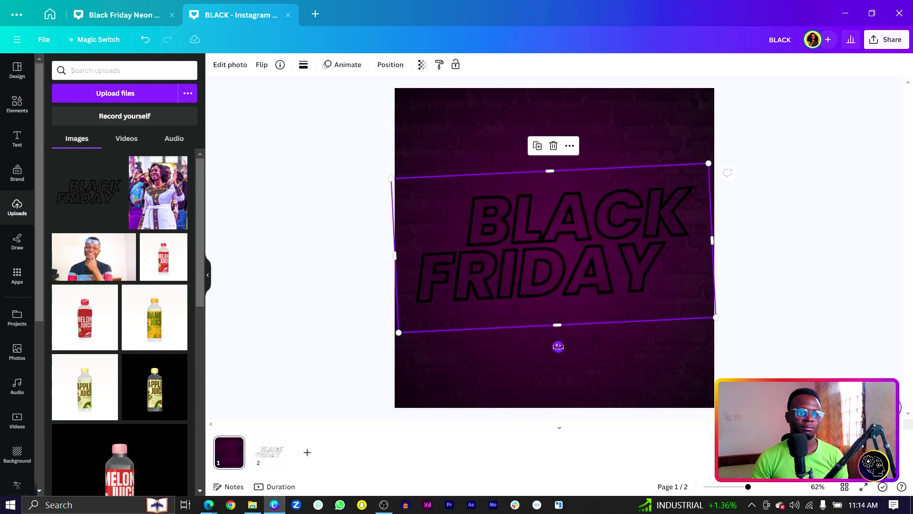
left_click_drag(491, 284, 490, 281)
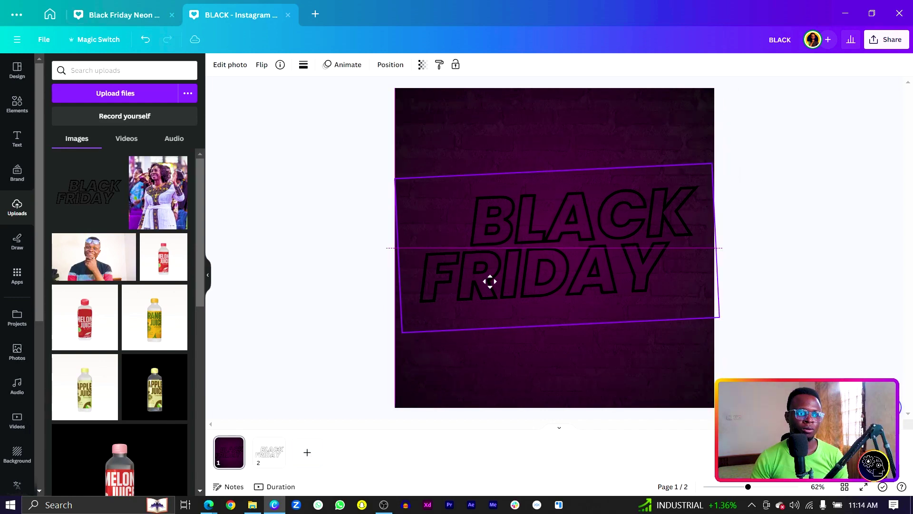
left_click(612, 224)
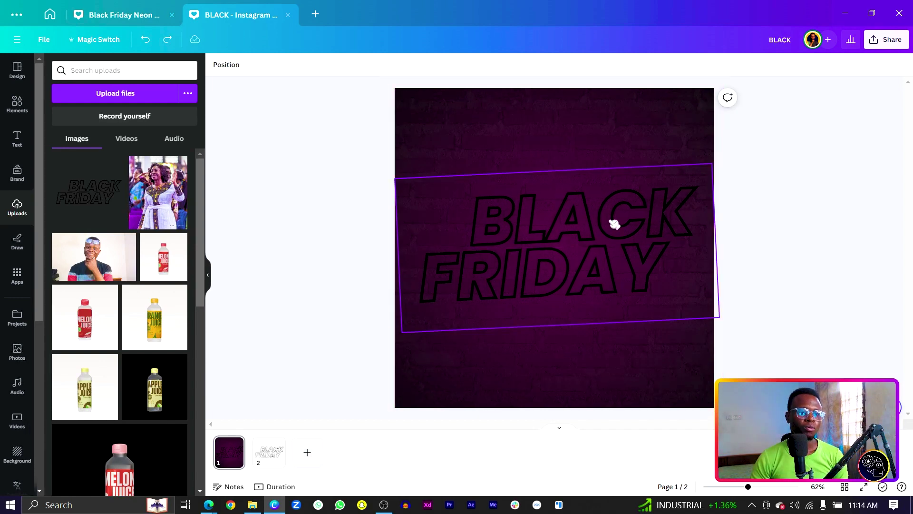
left_click_drag(612, 224, 591, 353)
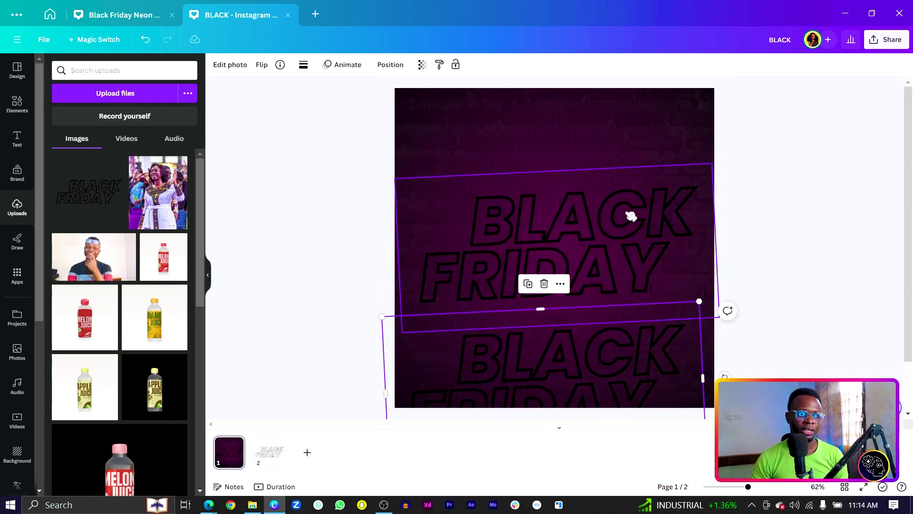
Blur the original BLACK FRIDAY image and stack the sharp copy directly over it
left_click(632, 217)
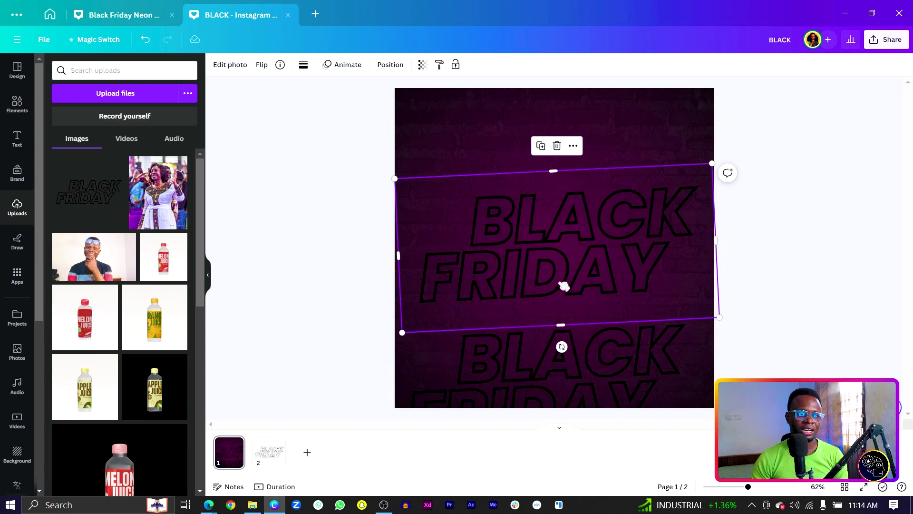
left_click(230, 65)
left_click(170, 362)
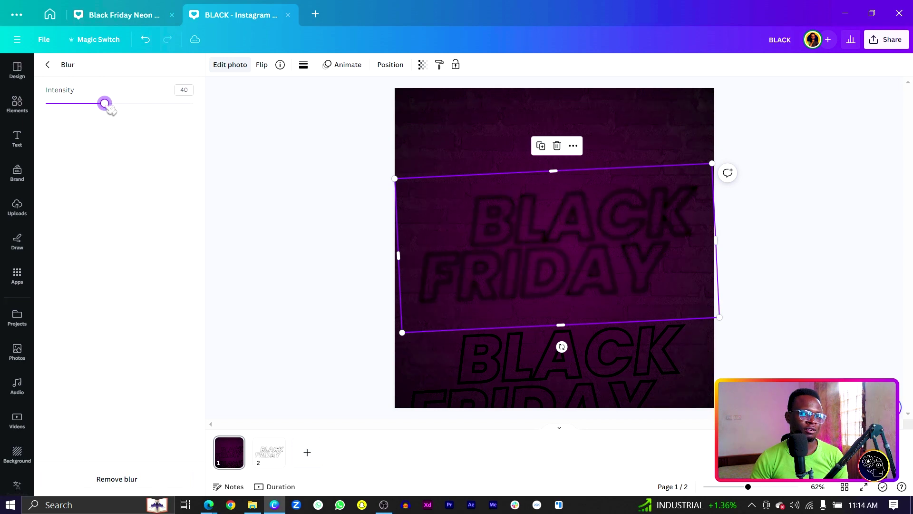
left_click_drag(500, 375, 510, 239)
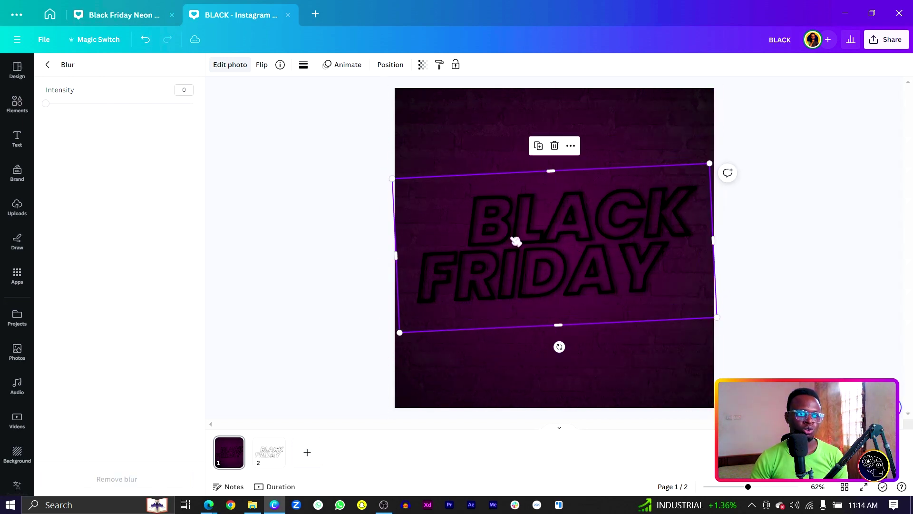
left_click(230, 65)
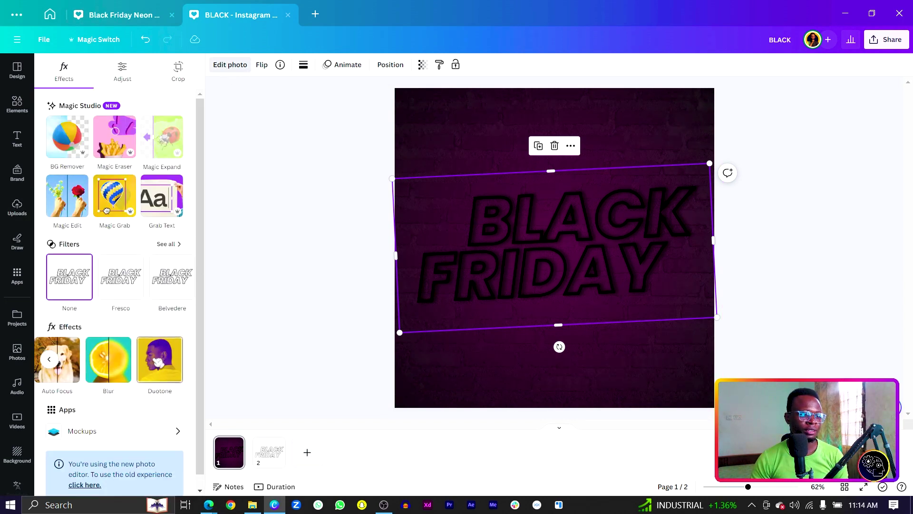
Give the top copy a custom duotone with highlights and shadows both #FA0096
left_click(164, 360)
left_click(79, 179)
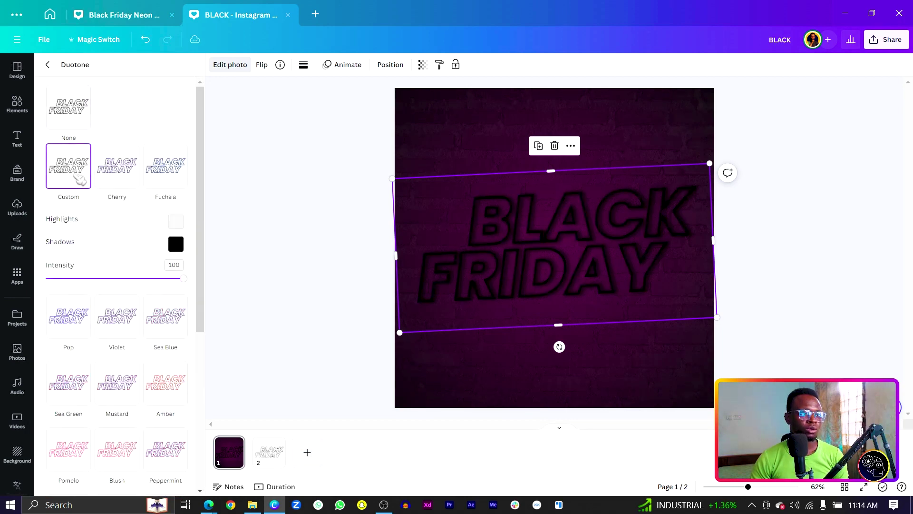
left_click(182, 220)
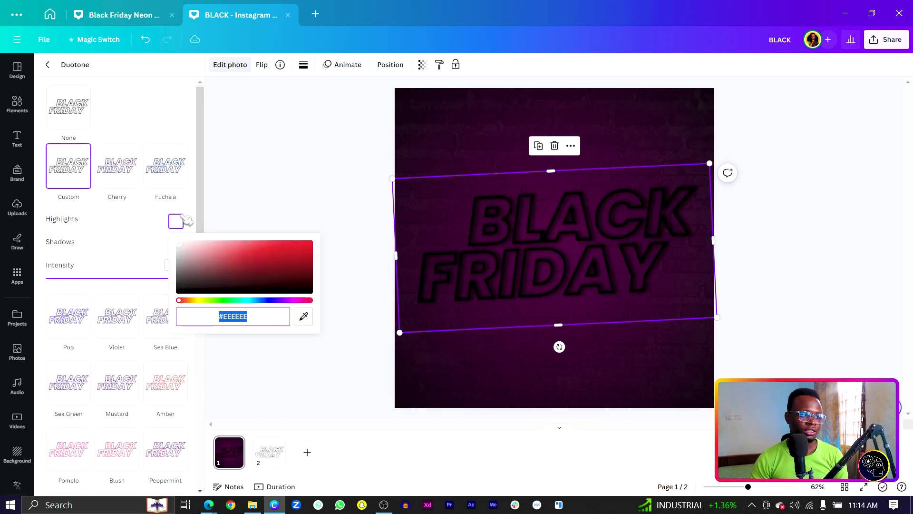
type("#FA0096")
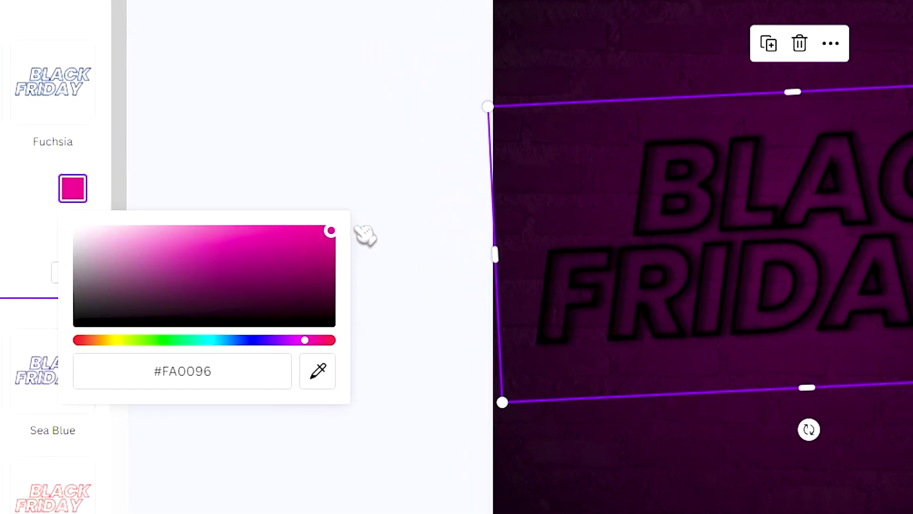
left_click(244, 366)
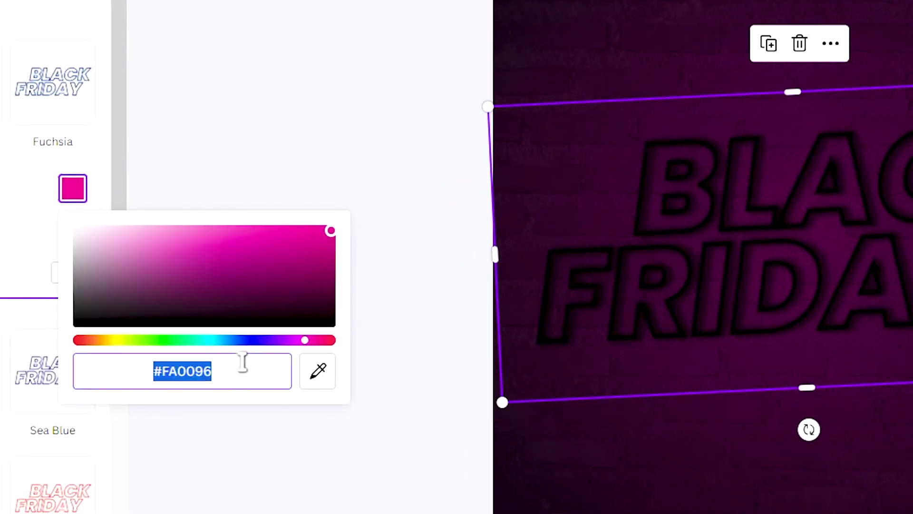
key("ctrl+c")
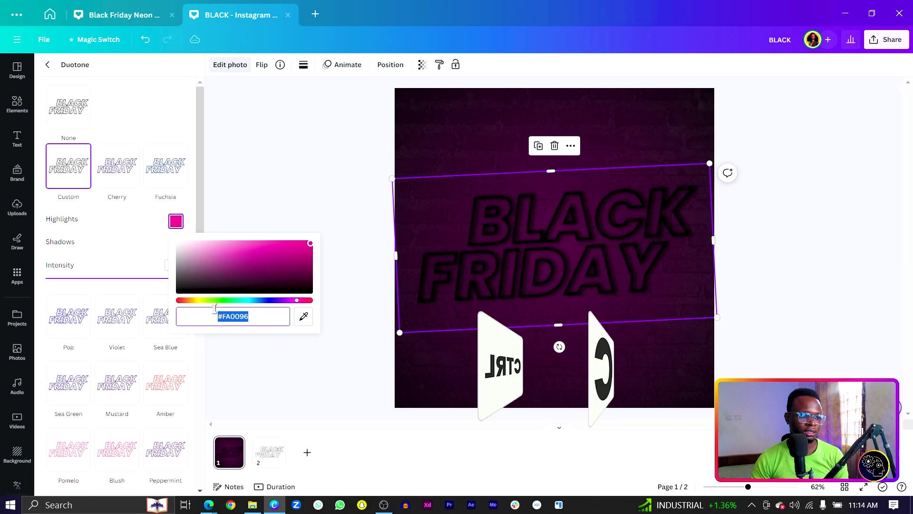
left_click(142, 245)
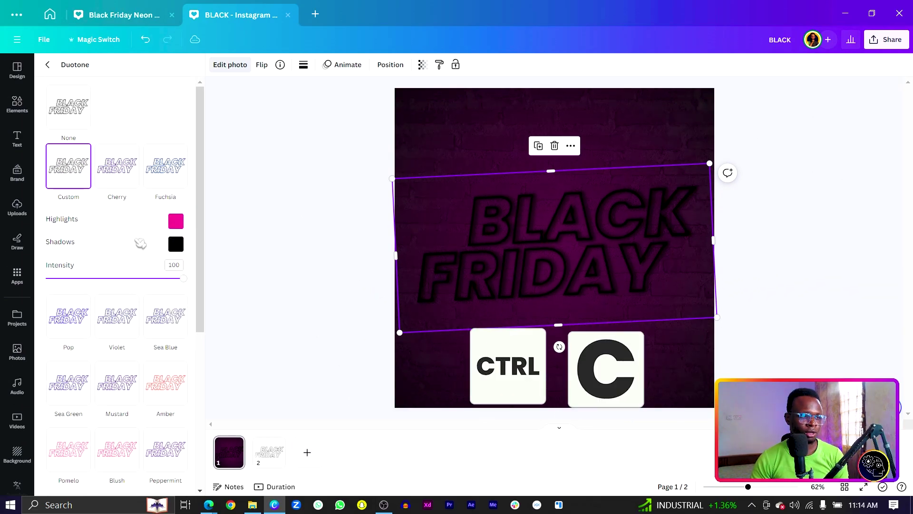
left_click(176, 244)
key("ctrl+v")
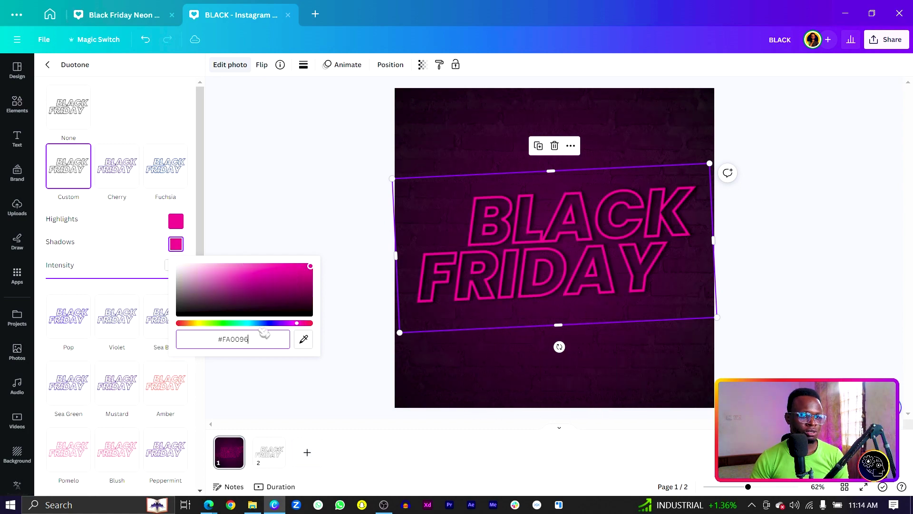
Blur the pink copy to 31 for a neon glow and scroll to page 2
left_click(48, 65)
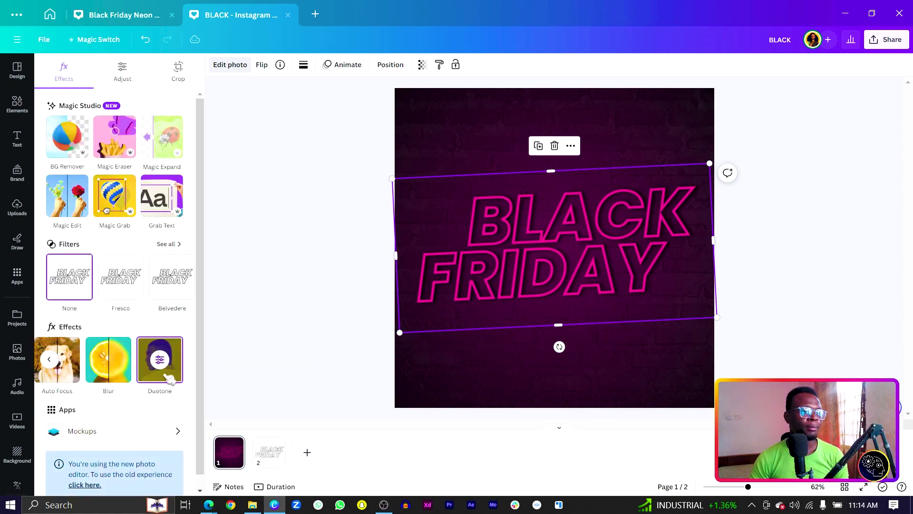
left_click(103, 366)
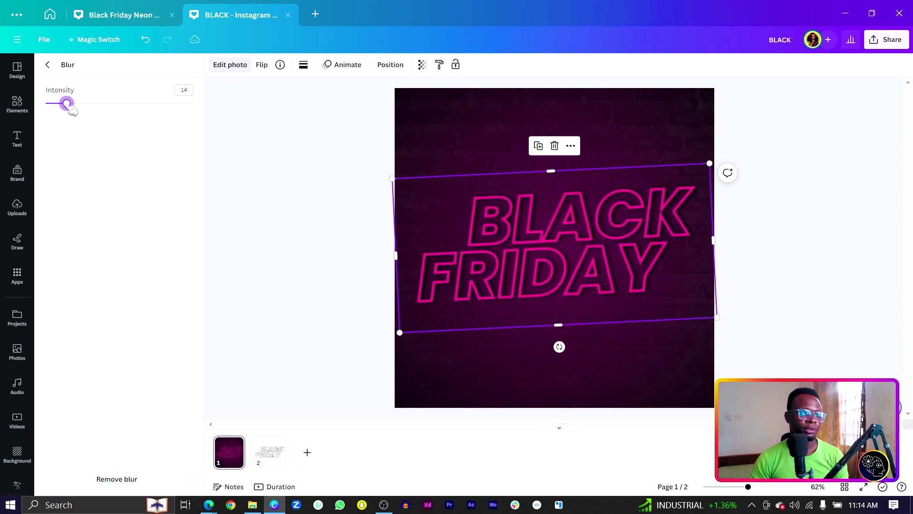
left_click_drag(71, 108, 95, 118)
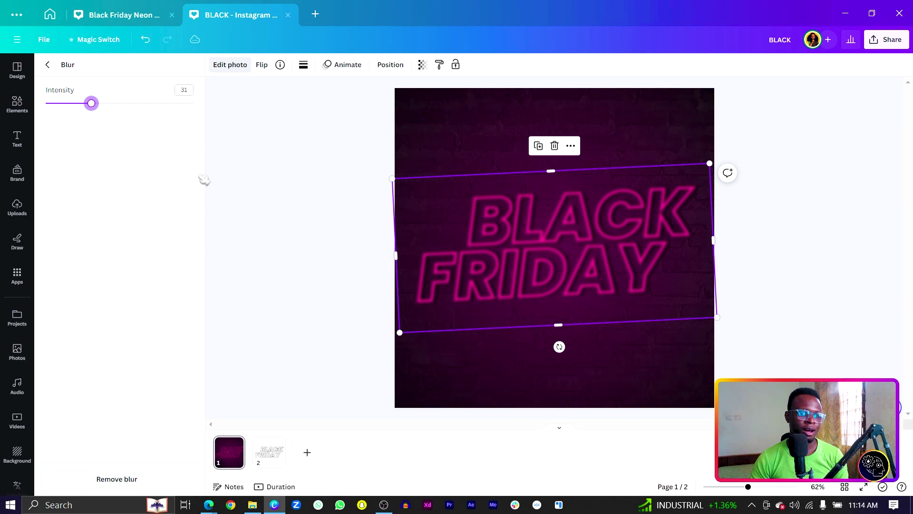
scroll(345, 214, "down", 3)
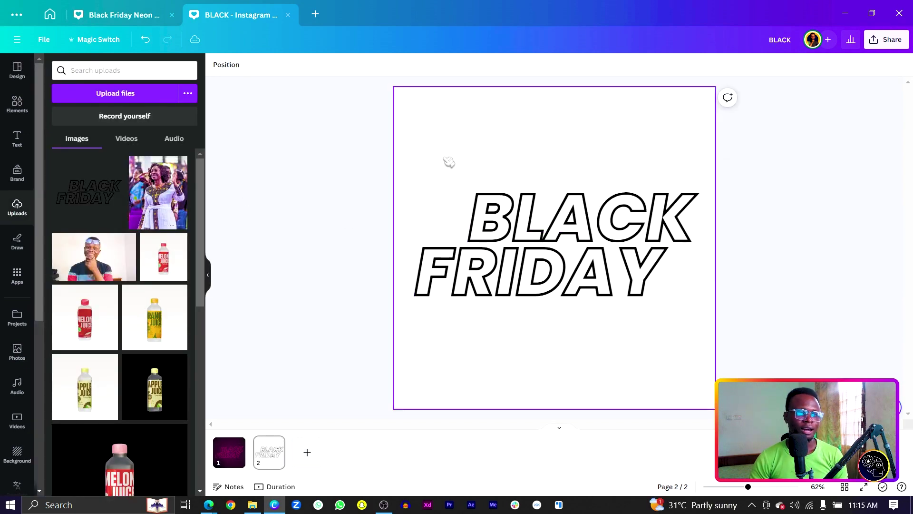
Cut the BLACK FRIDAY outline text from page 2, paste it on page 1's neon image, tilted -2°
left_click_drag(449, 162, 592, 314)
key("ctrl+x")
scroll(591, 314, "up", 3)
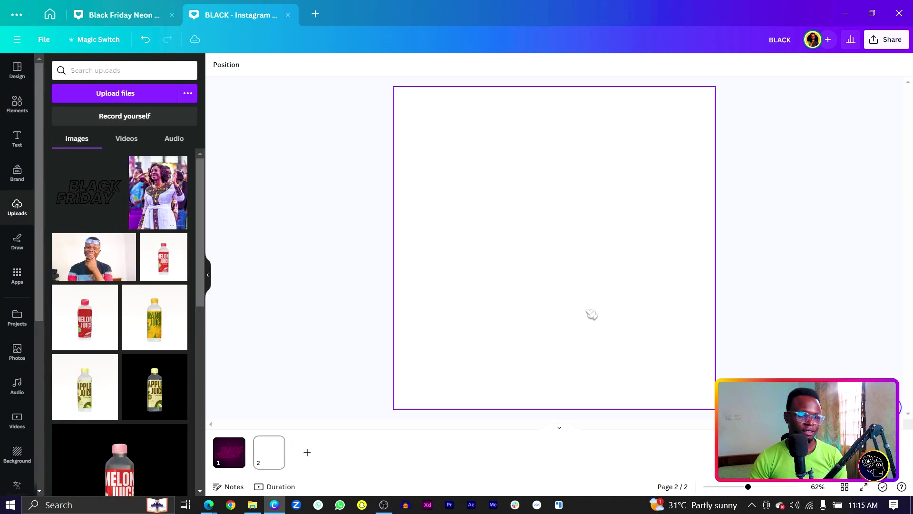
key("ctrl+v")
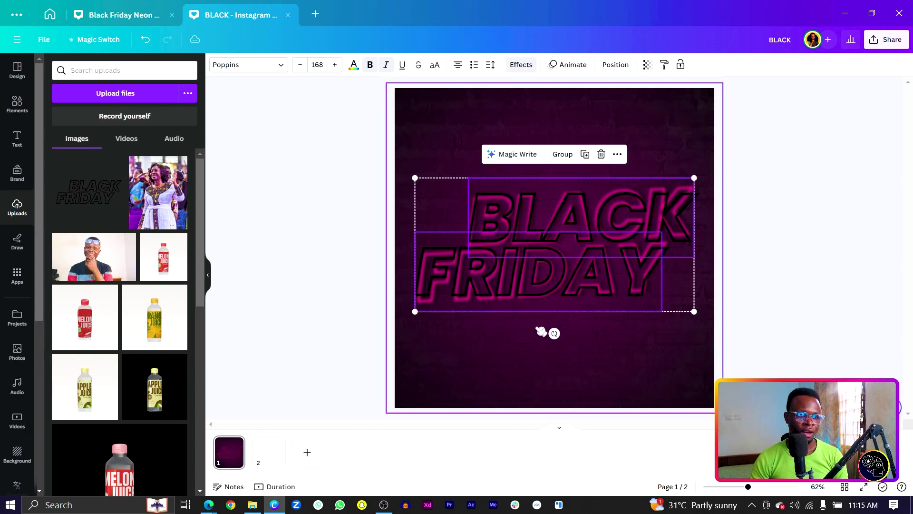
left_click_drag(554, 334, 558, 338)
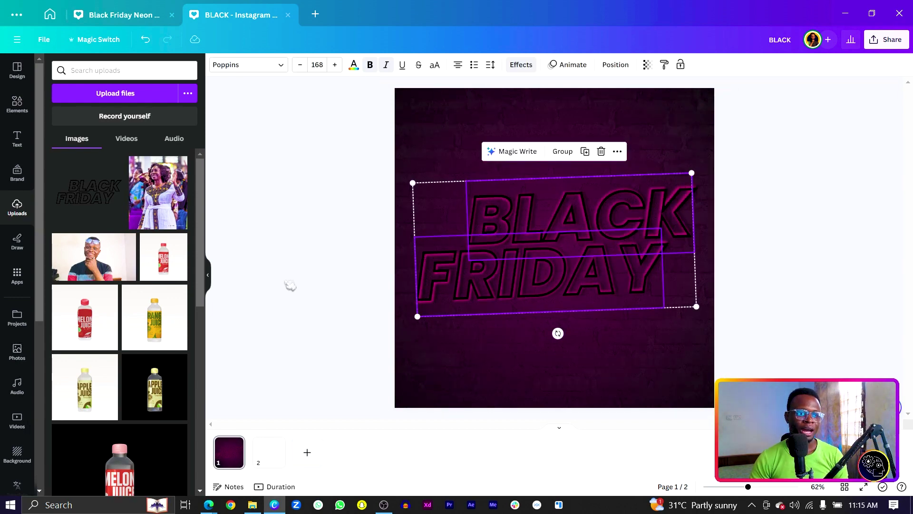
left_click(283, 281)
left_click(529, 219)
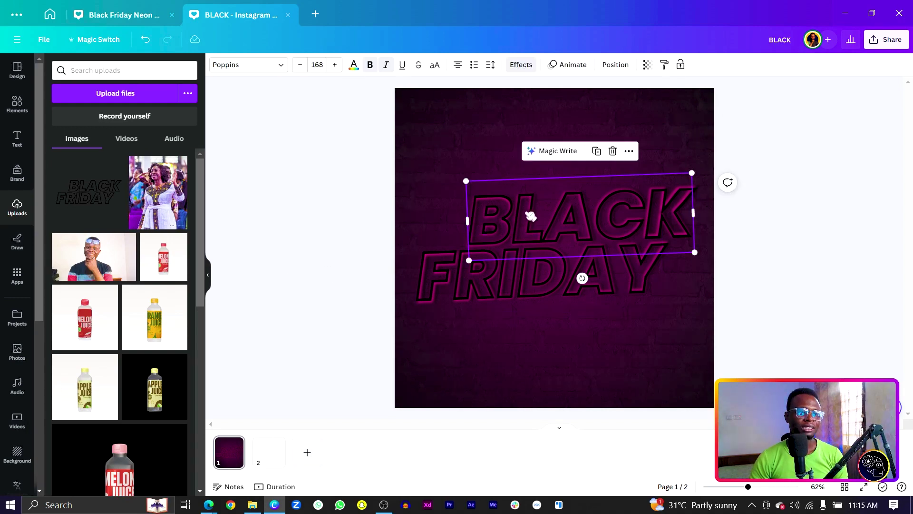
Give the BLACK outline text a custom magenta text colour
left_click(235, 67)
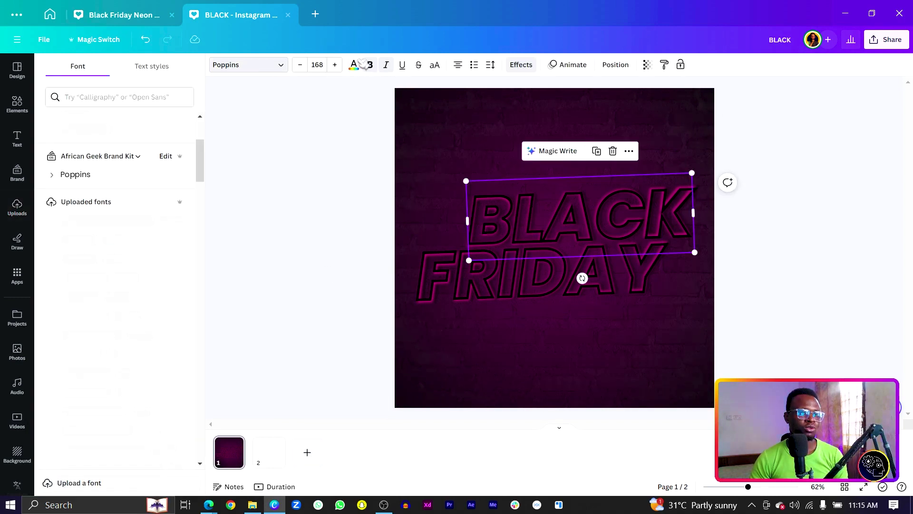
left_click(353, 67)
left_click(133, 71)
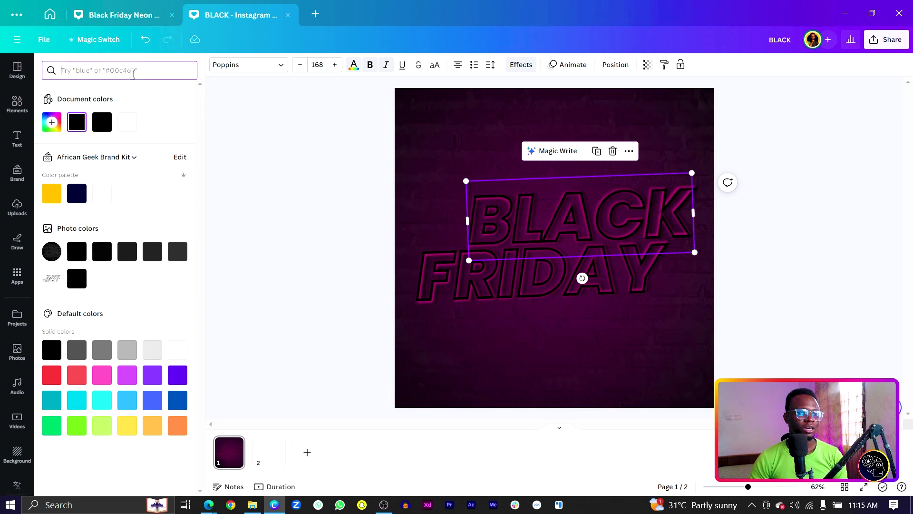
key("Return")
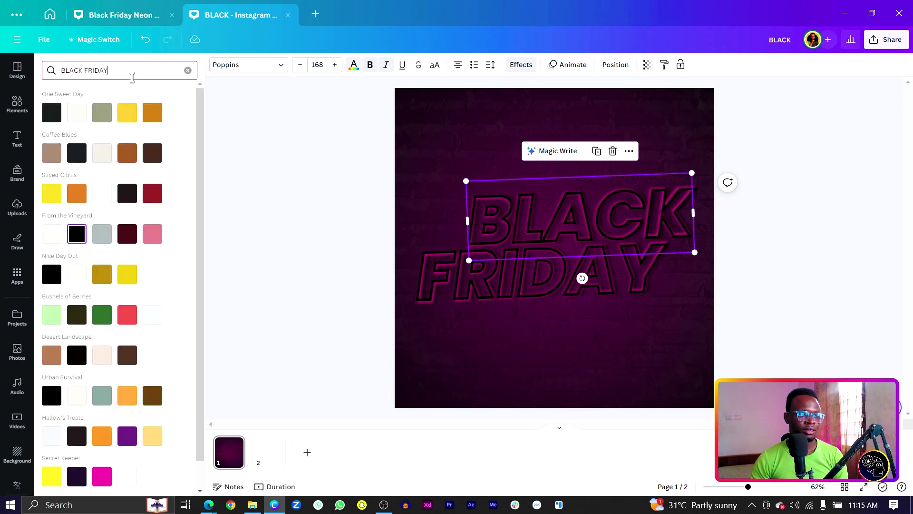
key("Escape")
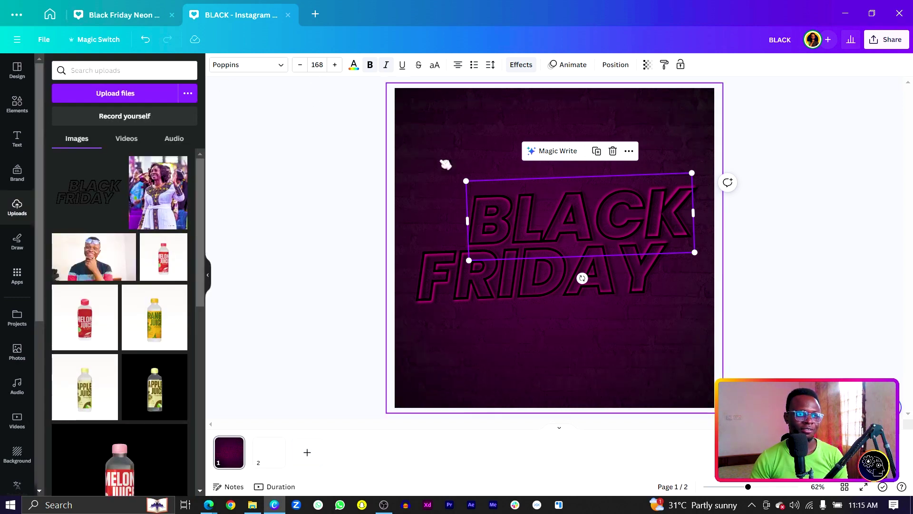
left_click(353, 66)
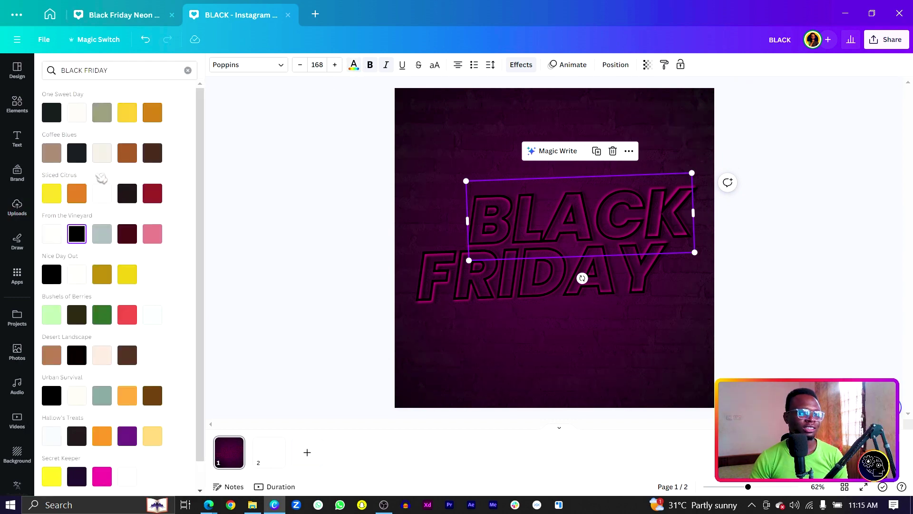
left_click(188, 70)
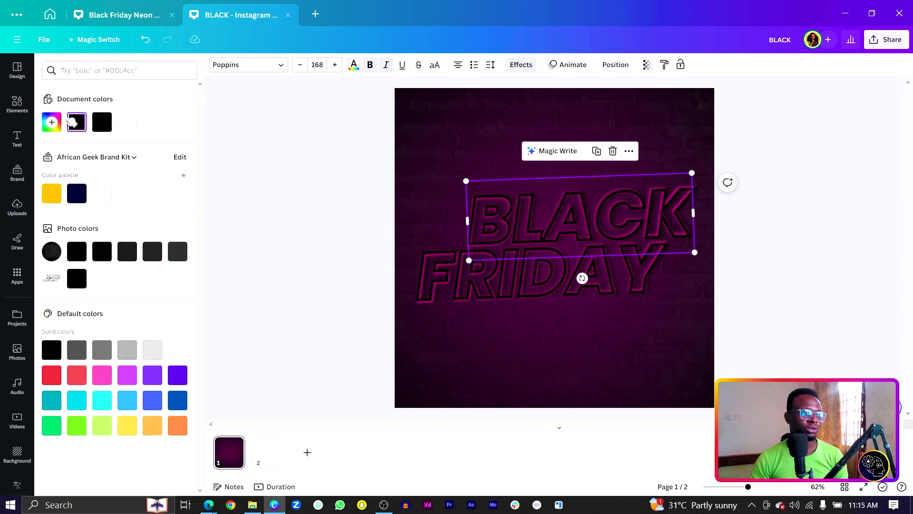
left_click(52, 123)
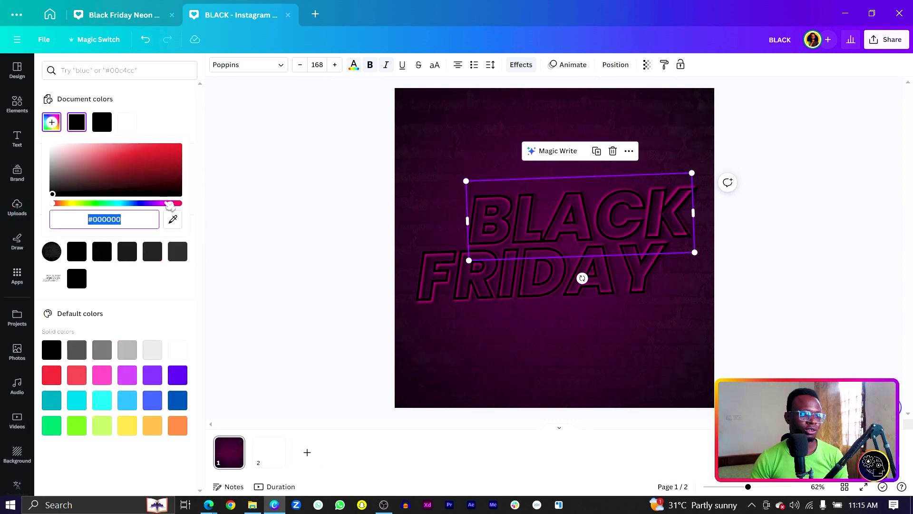
left_click_drag(170, 205, 198, 172)
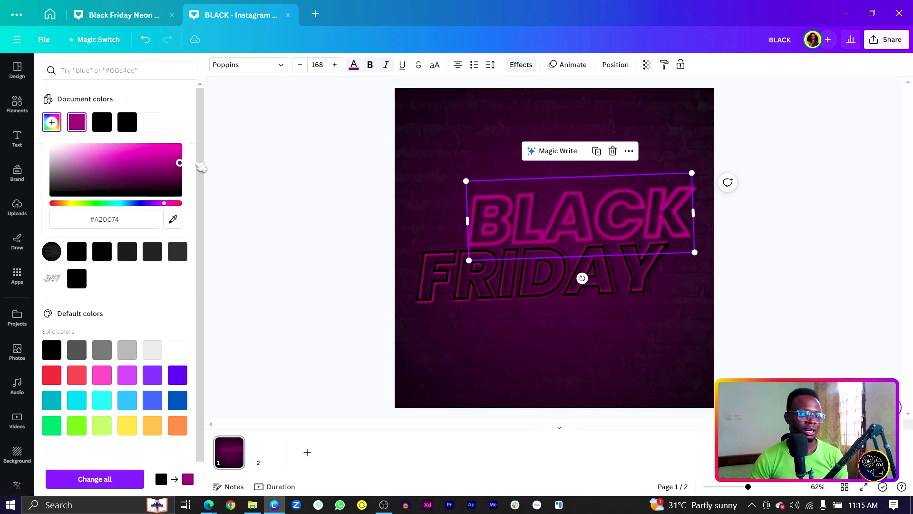
left_click(490, 216)
Colour FRIDAY the same magenta, then shift a new custom colour toward purplish magenta
left_click(443, 288)
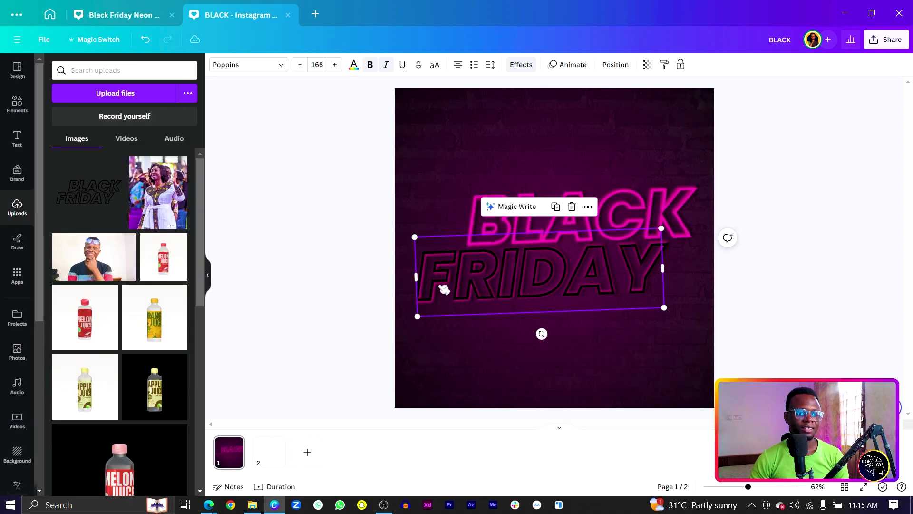
left_click(355, 67)
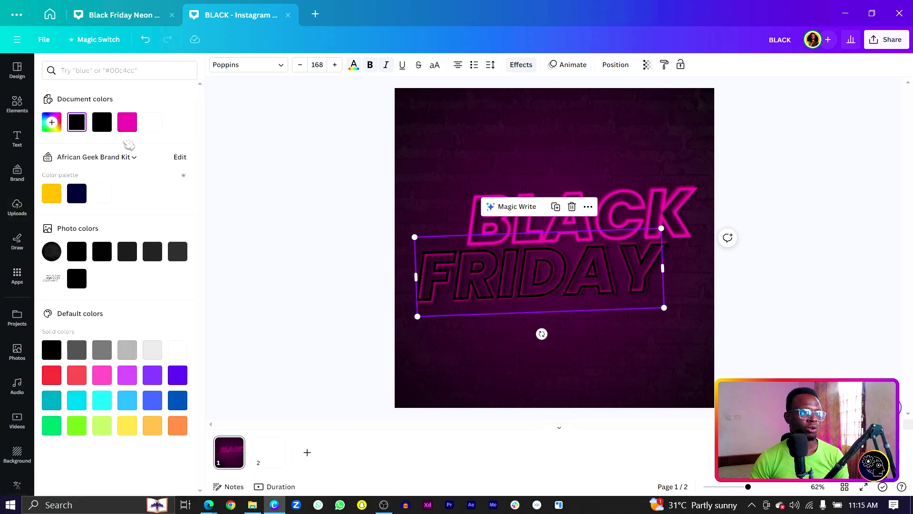
left_click(52, 123)
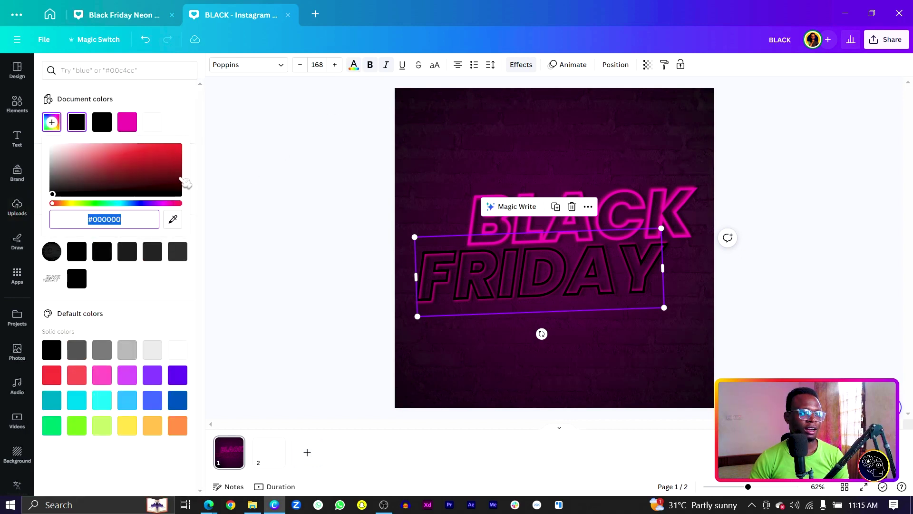
left_click(127, 122)
left_click(52, 122)
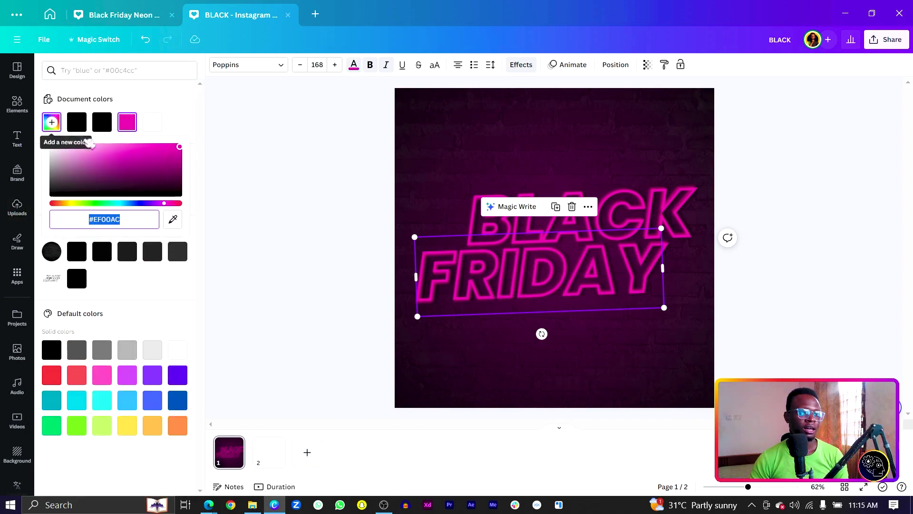
left_click_drag(162, 203, 159, 204)
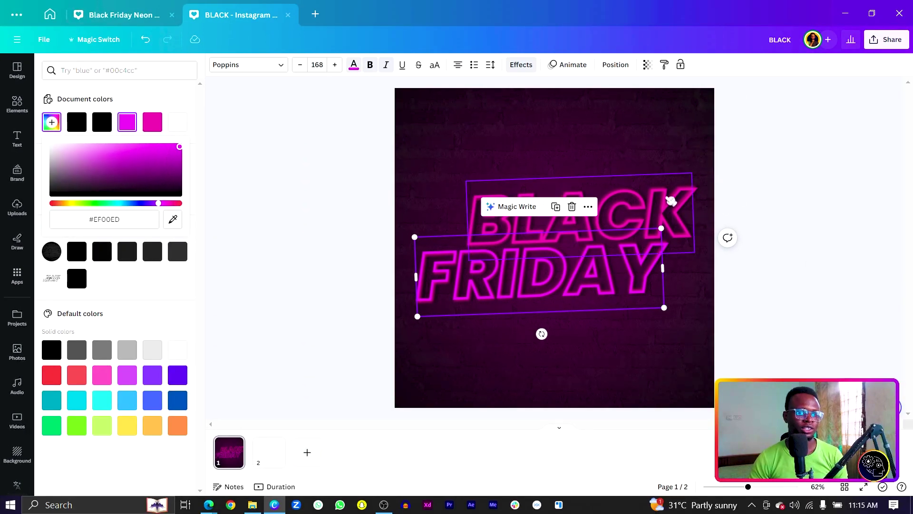
key("Escape")
left_click(52, 123)
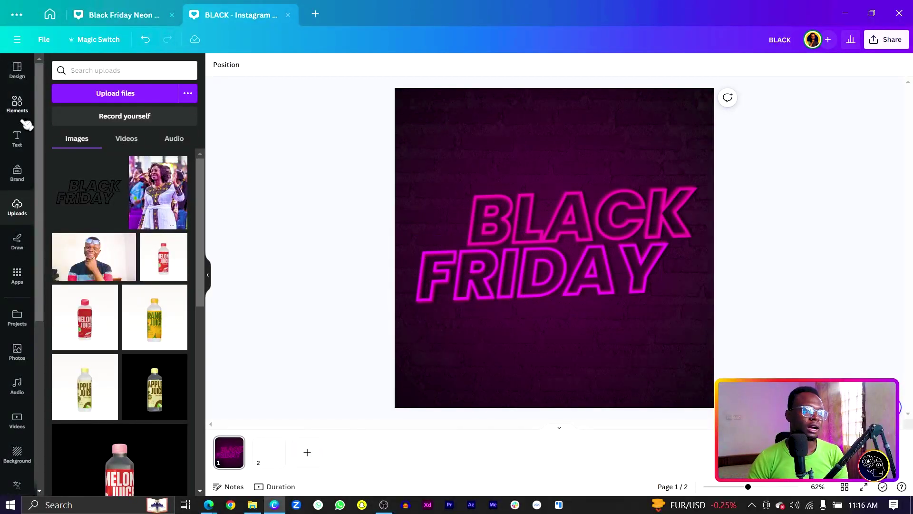
Search Elements graphics for 'NEON LINE' and add the cyan neon line
left_click(16, 103)
left_click(119, 71)
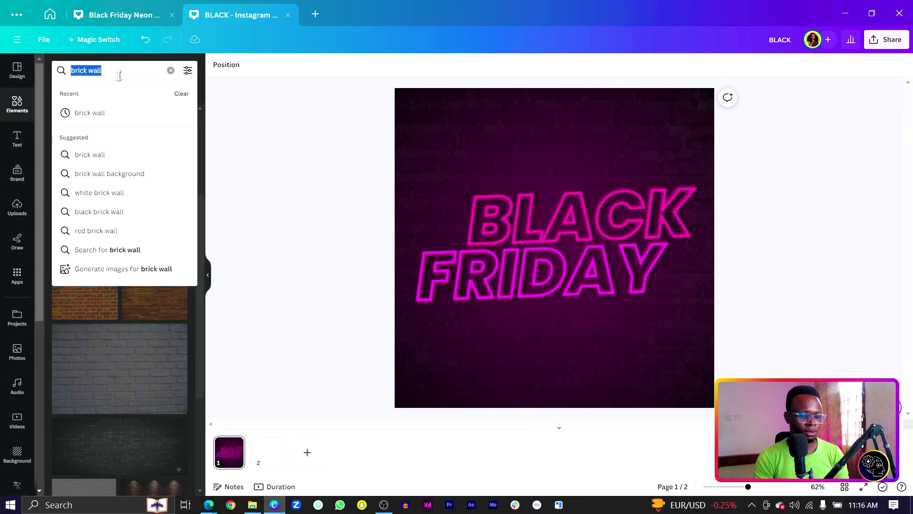
type("NEON")
key("Return")
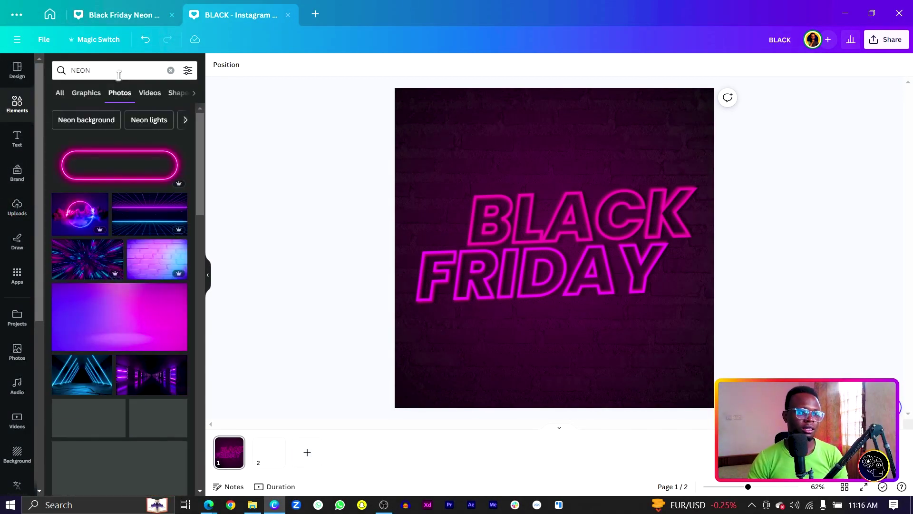
left_click(86, 95)
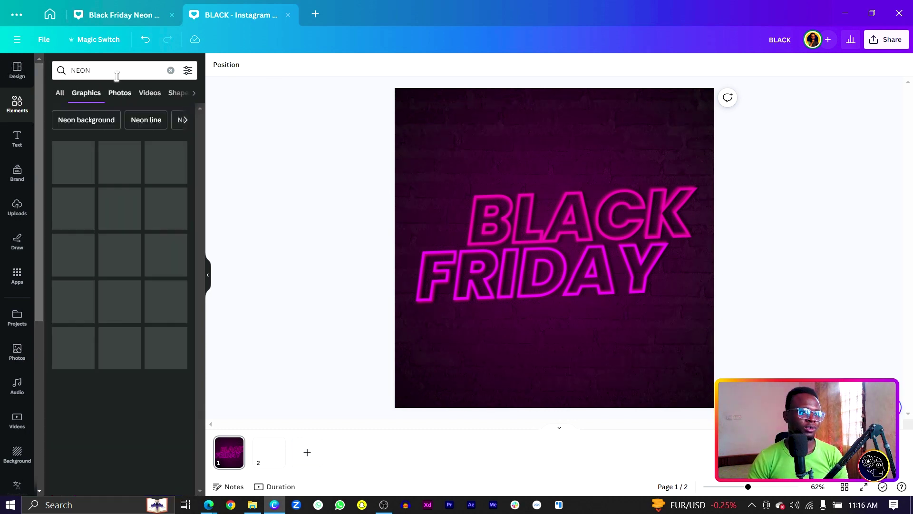
left_click(117, 75)
type("LINE")
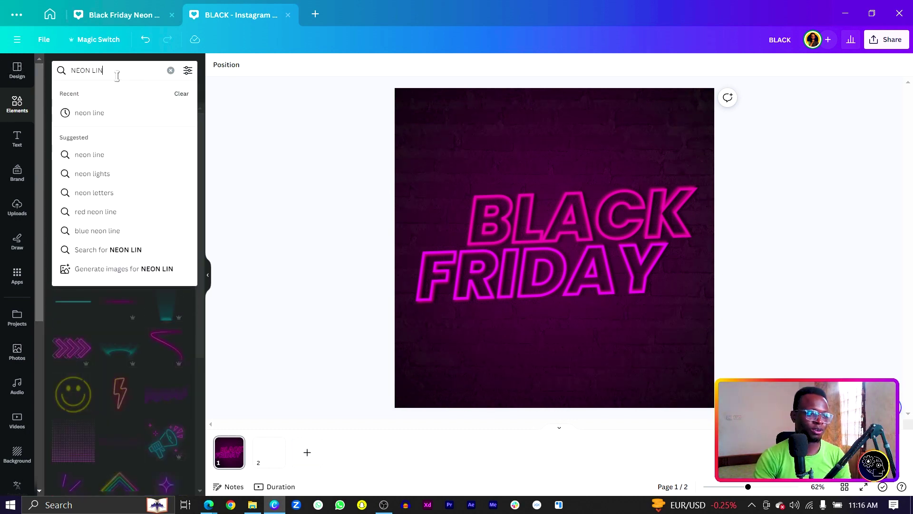
key("Return")
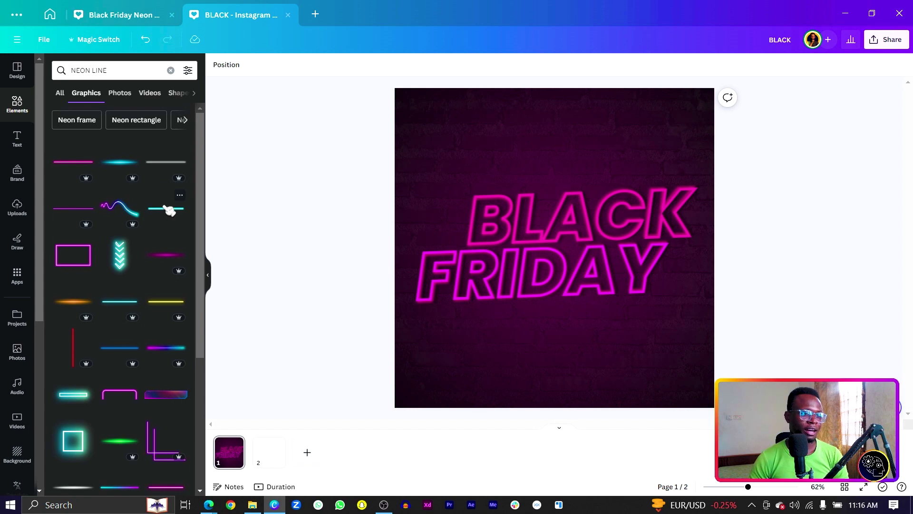
left_click(169, 217)
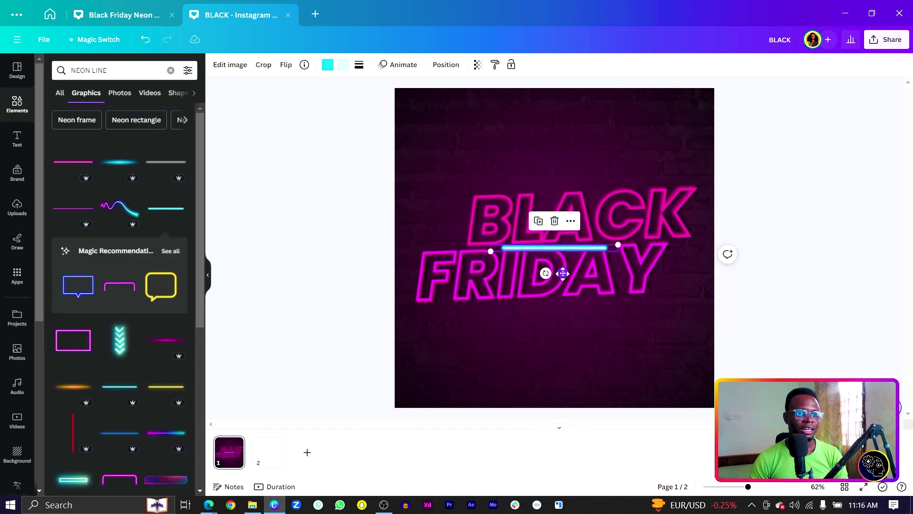
Rotate the neon line to -2° and position it under FRIDAY
left_click_drag(551, 272, 562, 358)
left_click(458, 290)
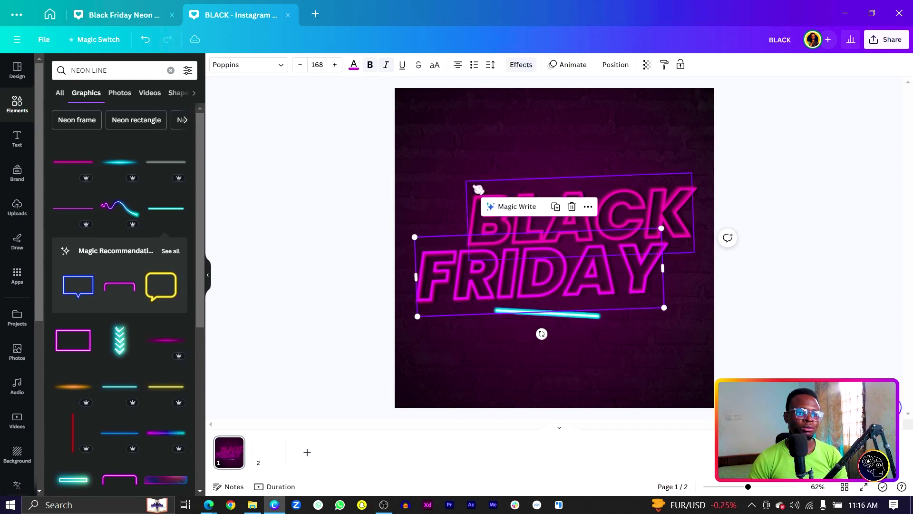
left_click(618, 67)
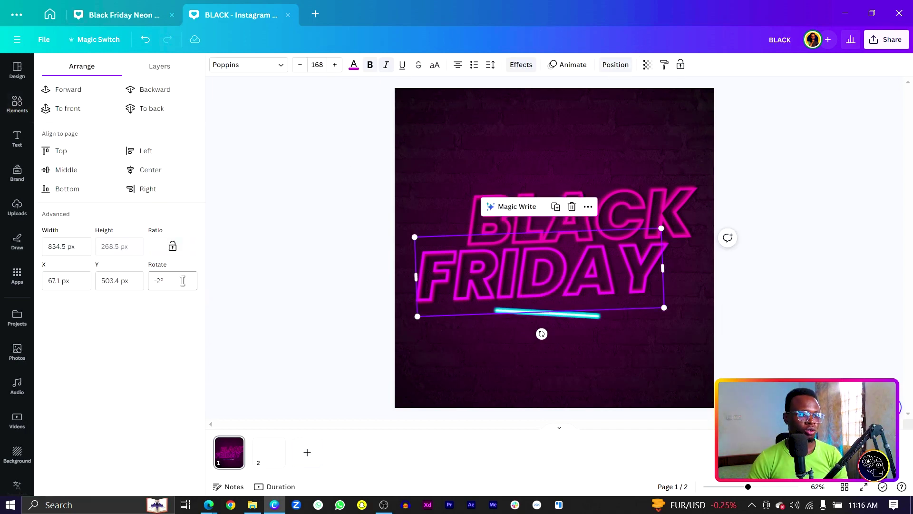
left_click(568, 320)
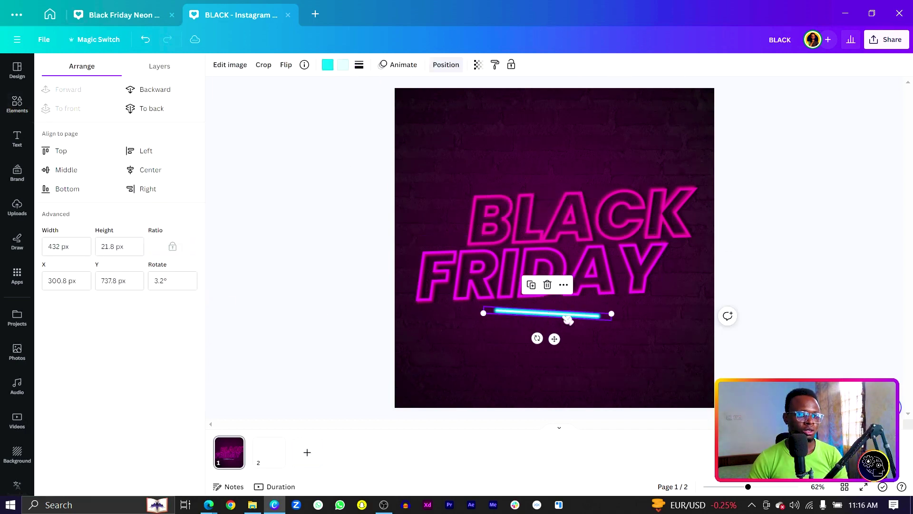
left_click(177, 282)
type("-2")
key("Return")
left_click_drag(554, 338, 491, 340)
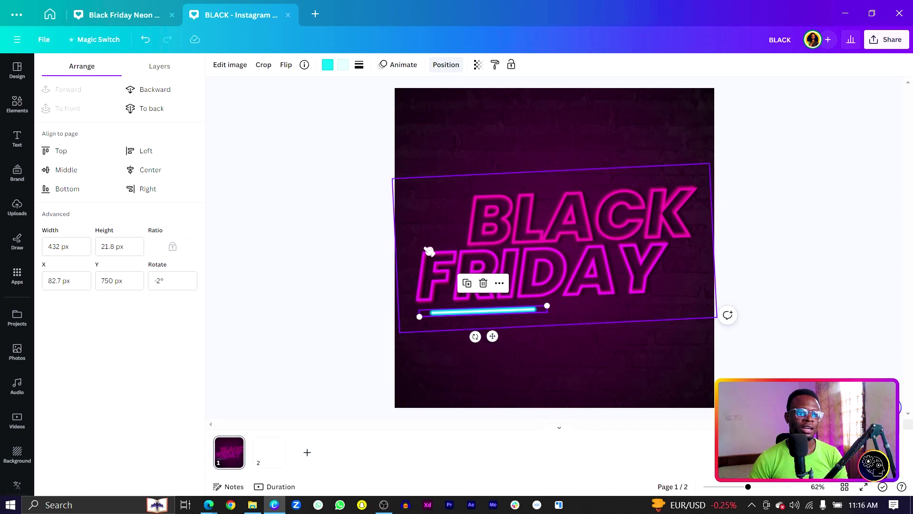
Recolour the line magenta #EF00ED and place a duplicate lower and to the right
left_click(329, 66)
left_click(178, 122)
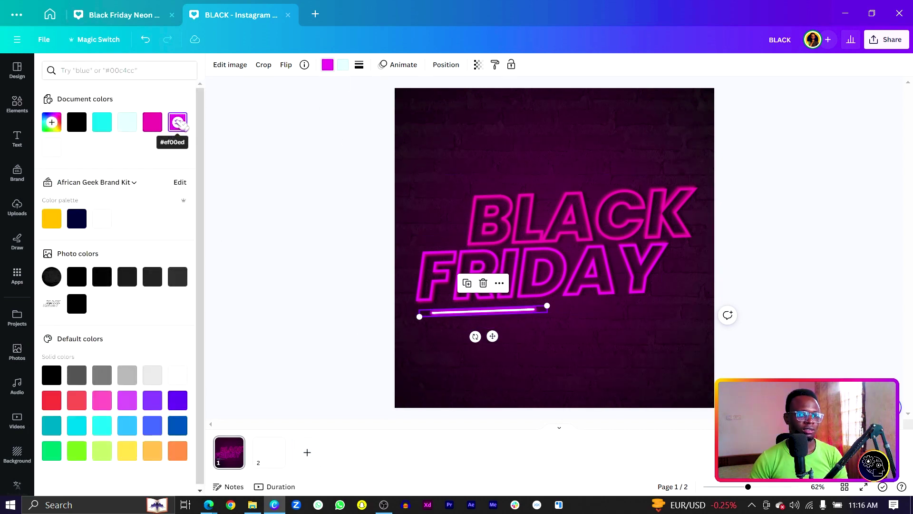
left_click(466, 283)
left_click_drag(492, 337, 580, 347)
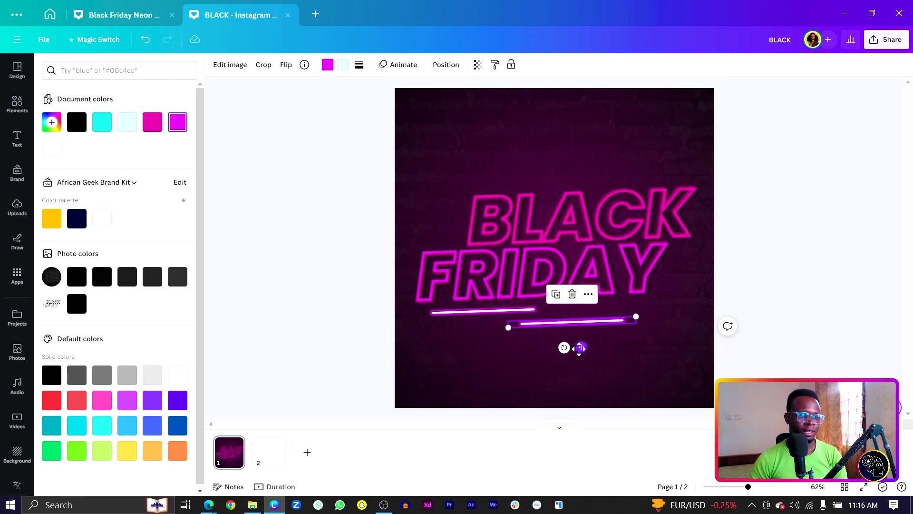
left_click(17, 102)
left_click(126, 64)
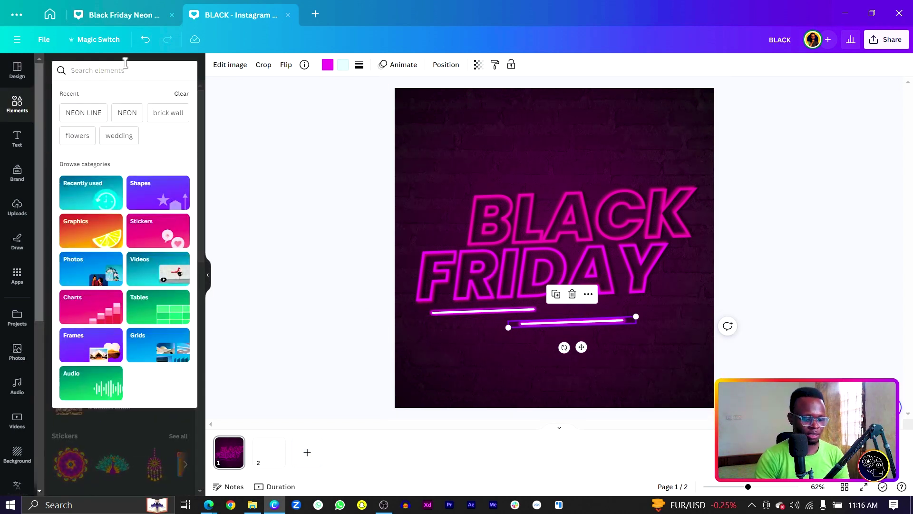
Add a NEON sparkle graphic, shrink it, and tilt it beside the Y at bottom-right
type("NEON")
key("Return")
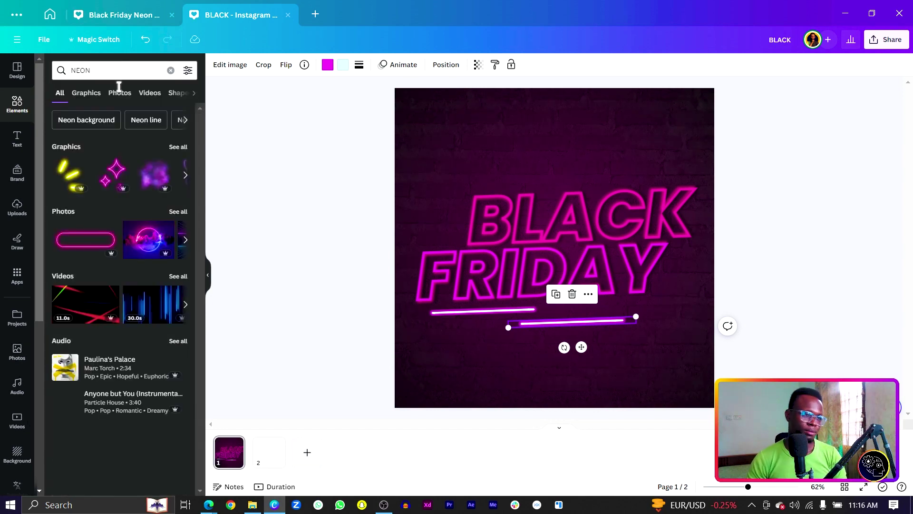
left_click(104, 181)
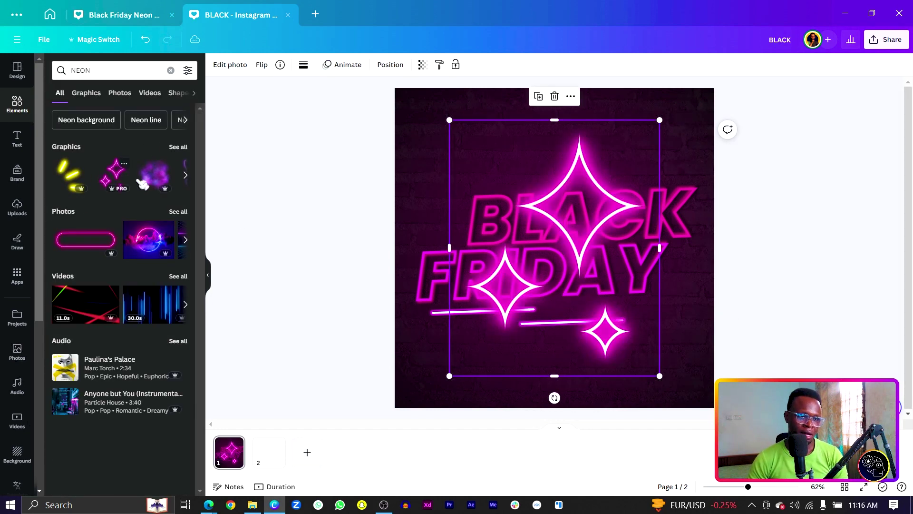
left_click_drag(453, 401, 630, 212)
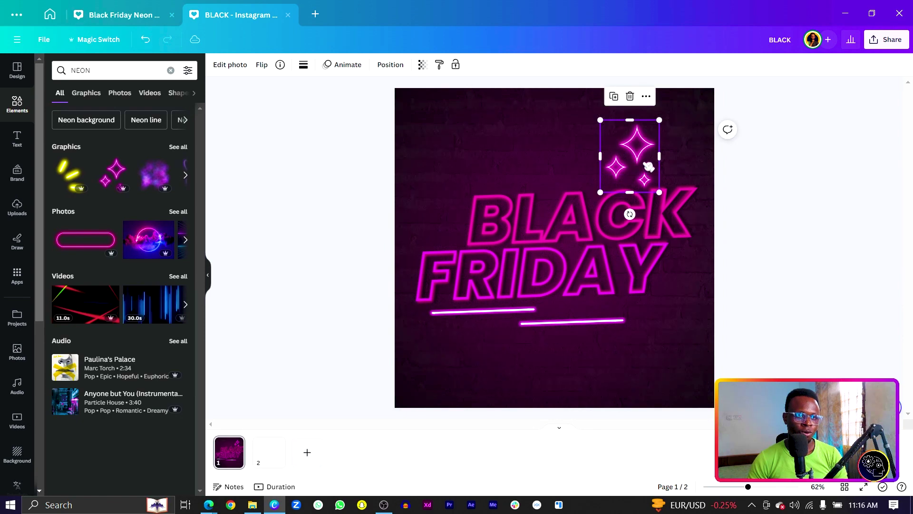
left_click_drag(647, 168, 681, 318)
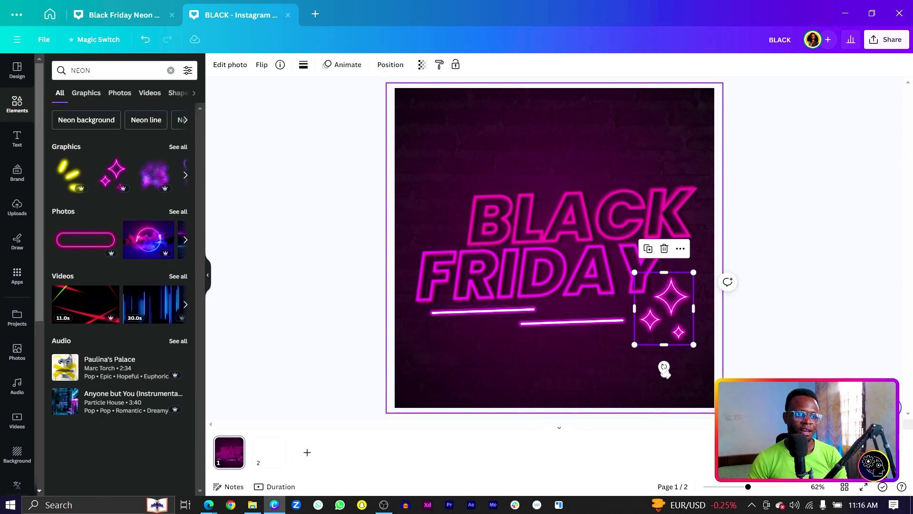
left_click_drag(664, 366, 690, 339)
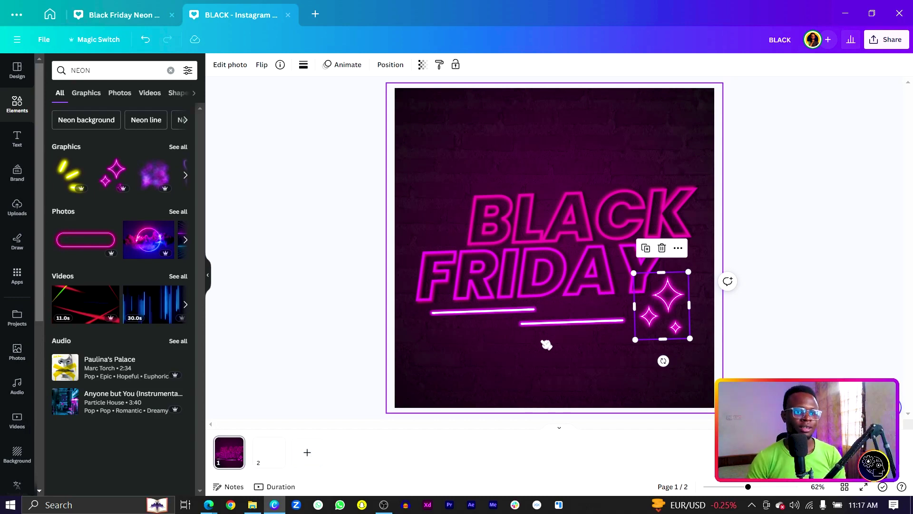
Duplicate the sparkles to the top-left beside BLACK, tilted -2°
key("ctrl+d")
left_click_drag(667, 305, 455, 217)
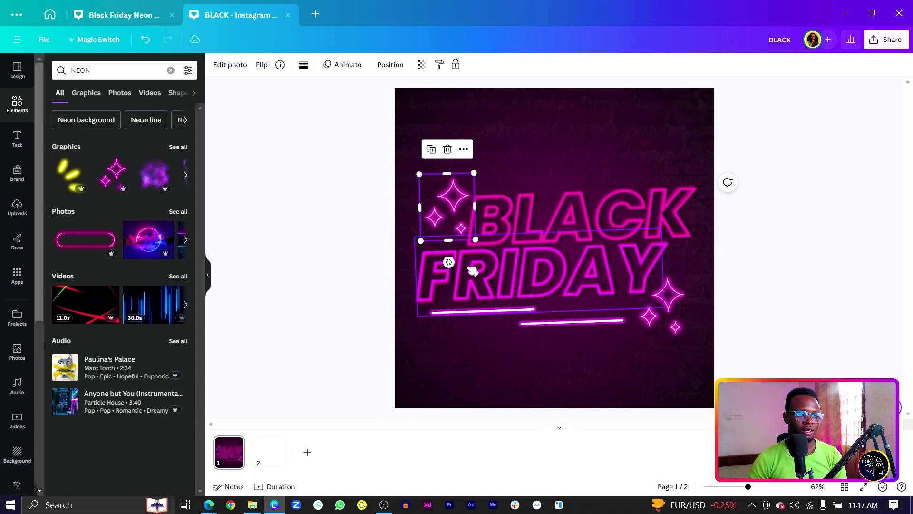
left_click_drag(448, 262, 450, 263)
left_click_drag(443, 216, 440, 218)
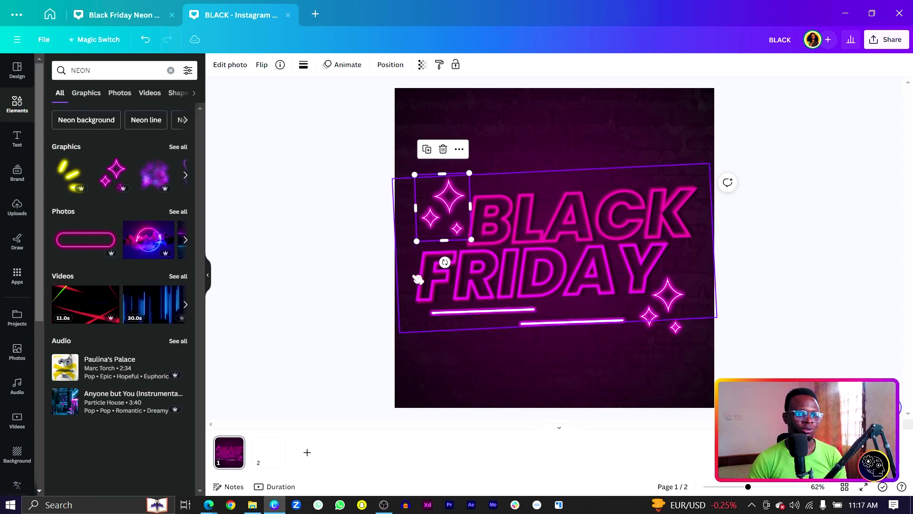
Add a small neon circle between the two neon lines
left_click(185, 147)
left_click(119, 257)
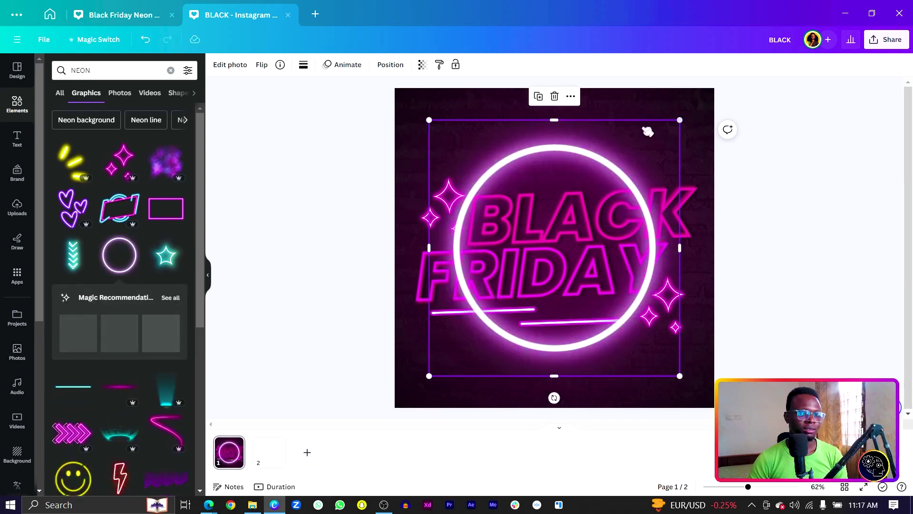
left_click_drag(680, 120, 496, 347)
left_click_drag(493, 338, 501, 339)
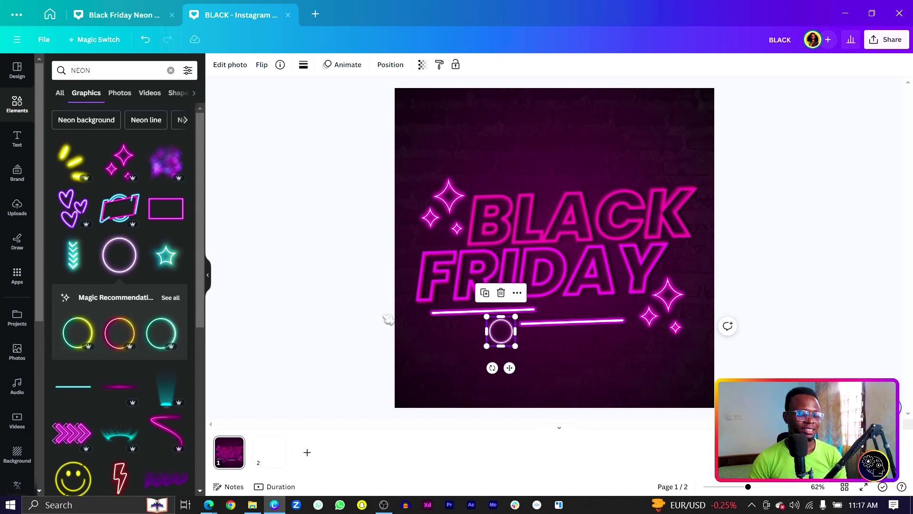
Duplicate the BLACK text to the top and remove its hollow effect
left_click(575, 219)
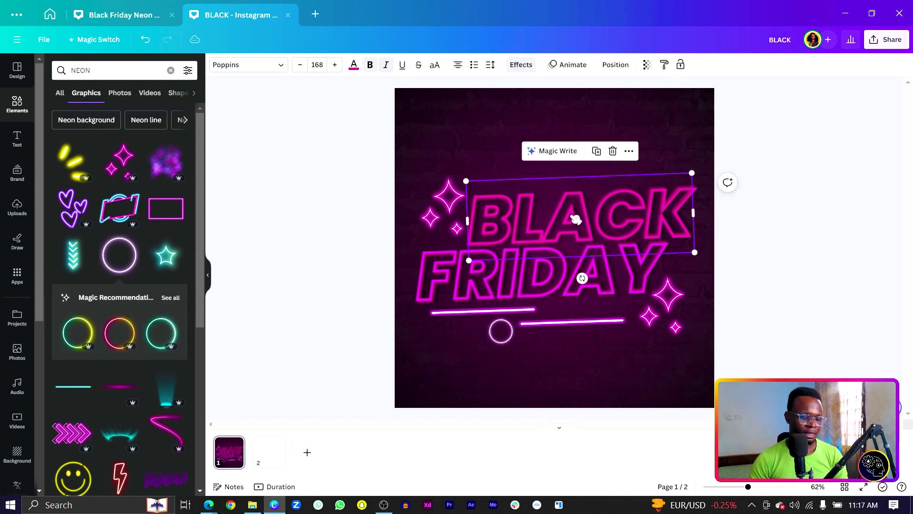
left_click_drag(575, 218, 547, 129)
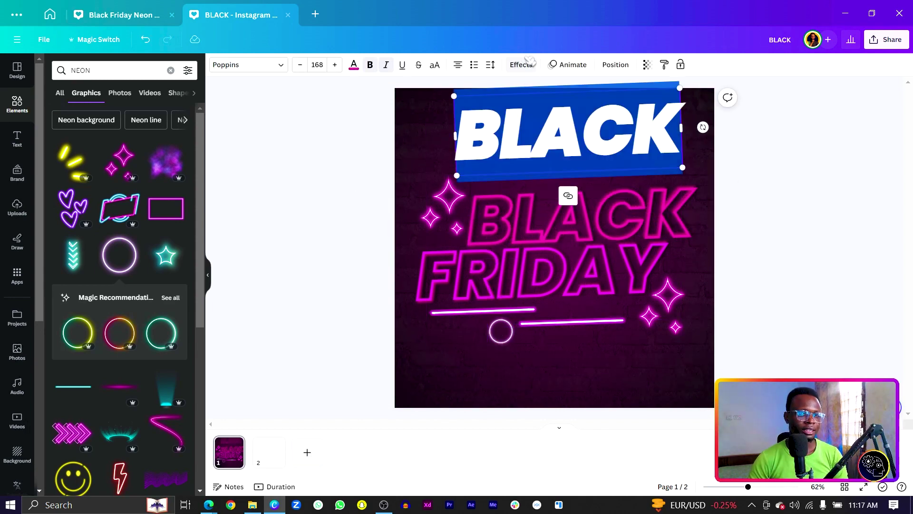
left_click(529, 68)
left_click(71, 126)
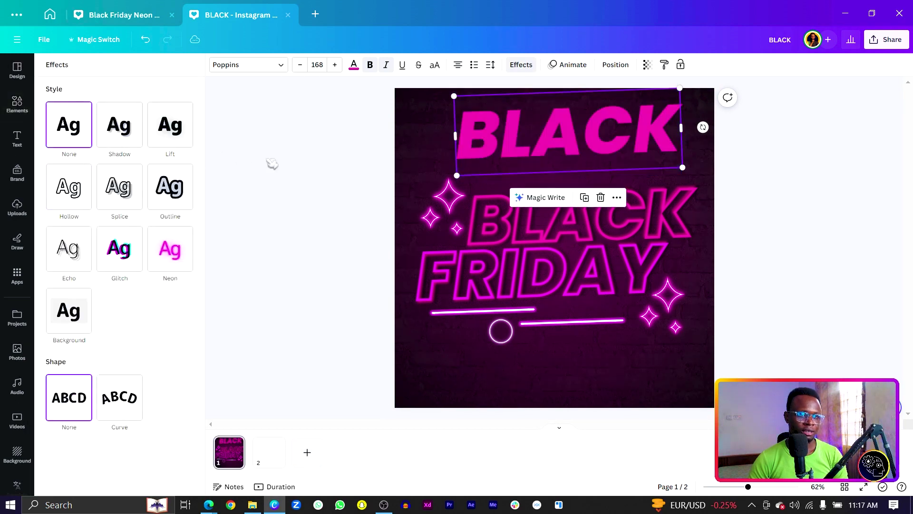
Retype the copy as 'ULTIMATE SALE', widen it, and move it down near the circle
double_click(555, 142)
type("ULTIMATES")
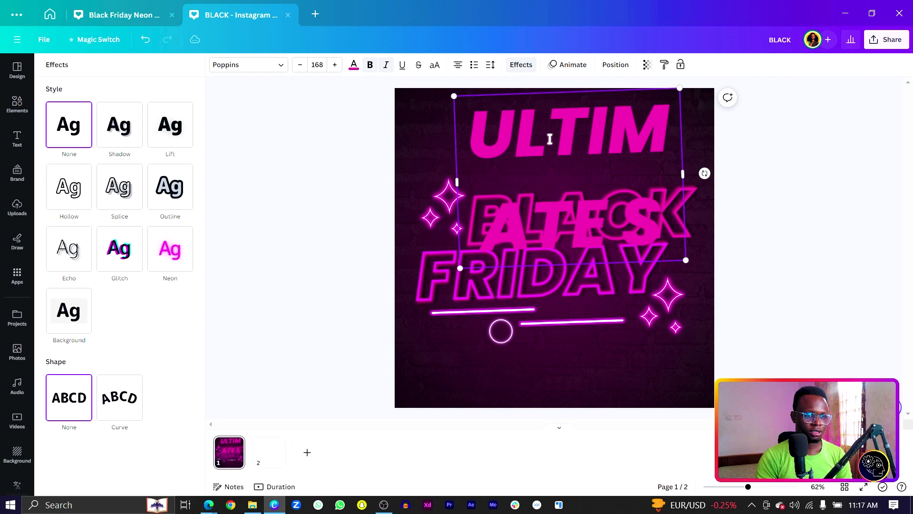
key("BackSpace")
type("SALE")
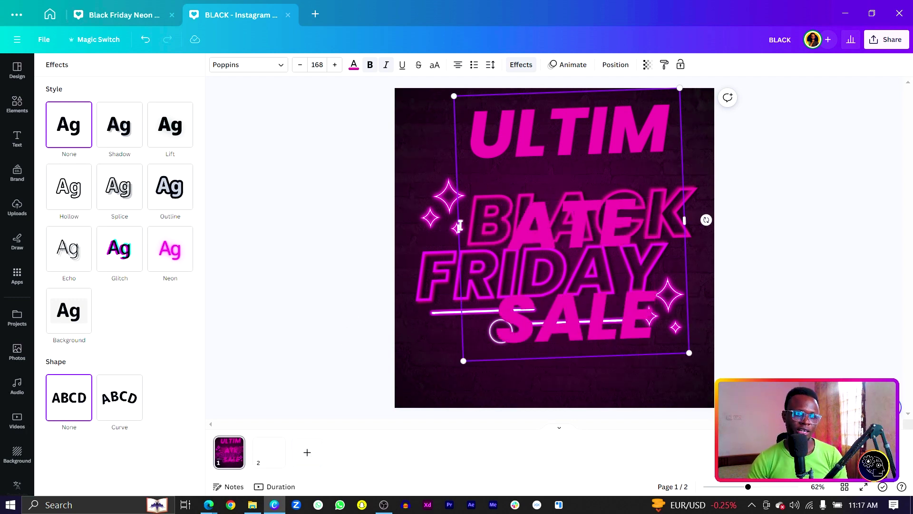
left_click_drag(449, 227, 566, 136)
left_click_drag(702, 114, 604, 353)
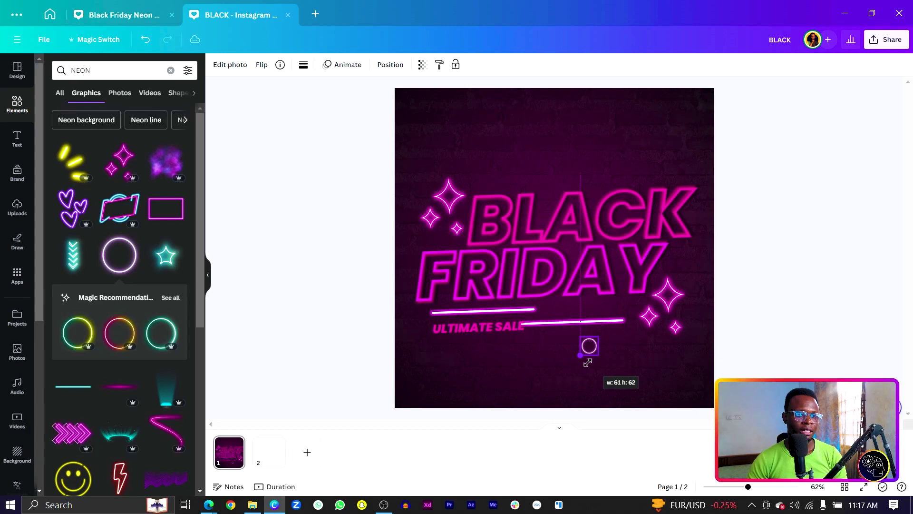
Reposition the sparkle stars and the two neon underlines around the caption
left_click(551, 324)
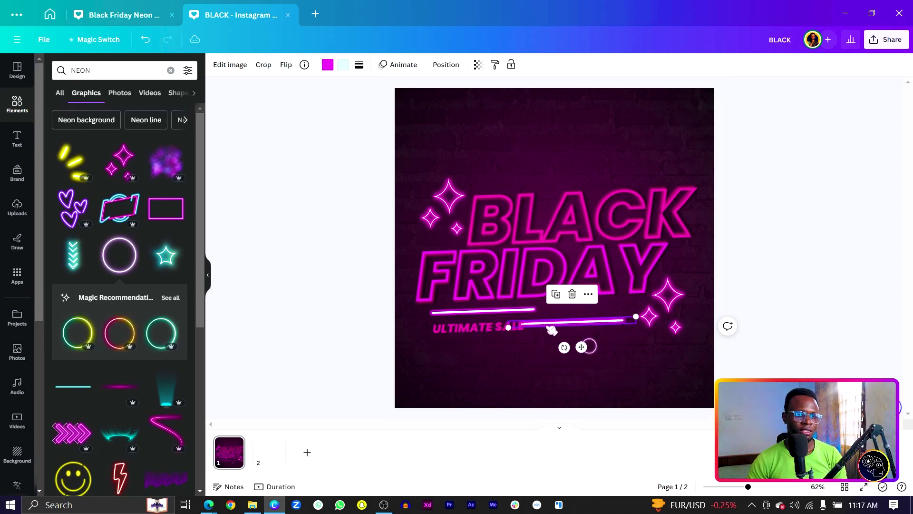
left_click_drag(668, 297, 672, 284)
left_click_drag(577, 324, 593, 320)
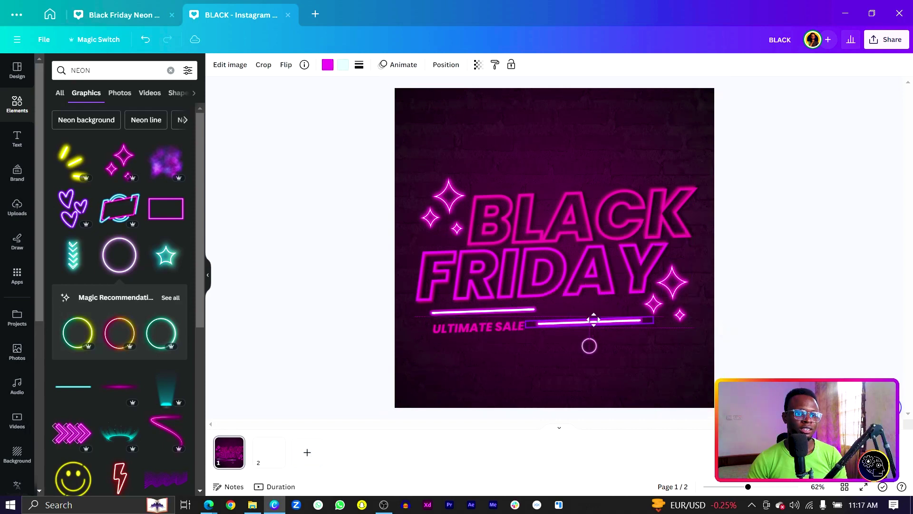
left_click_drag(464, 311, 585, 308)
left_click(585, 312)
left_click(551, 332)
left_click(541, 318)
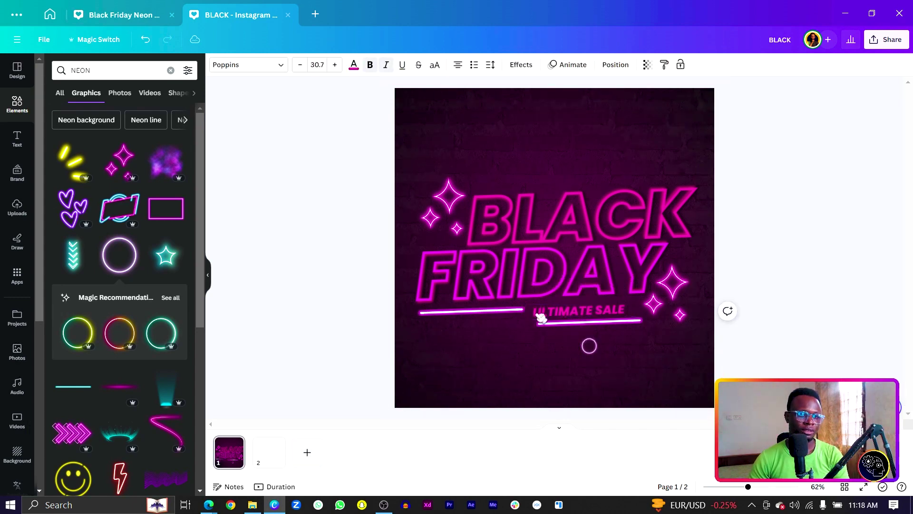
left_click_drag(558, 324, 547, 323)
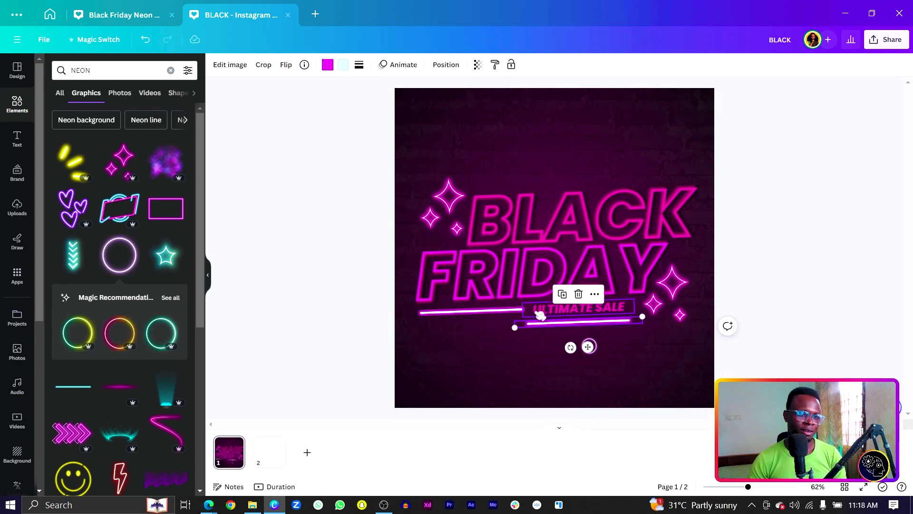
Set the ULTIMATE SALE text colour to custom cyan #00E1EF
left_click(539, 313)
left_click(357, 67)
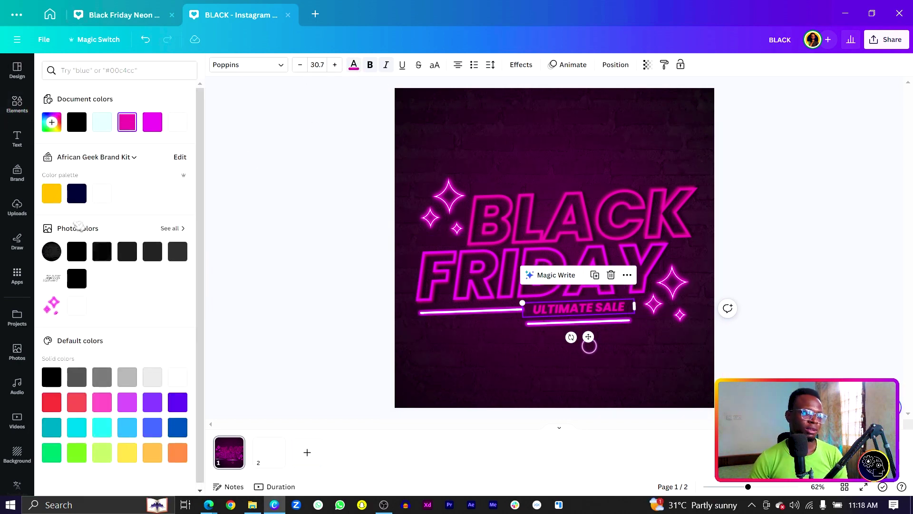
left_click(56, 124)
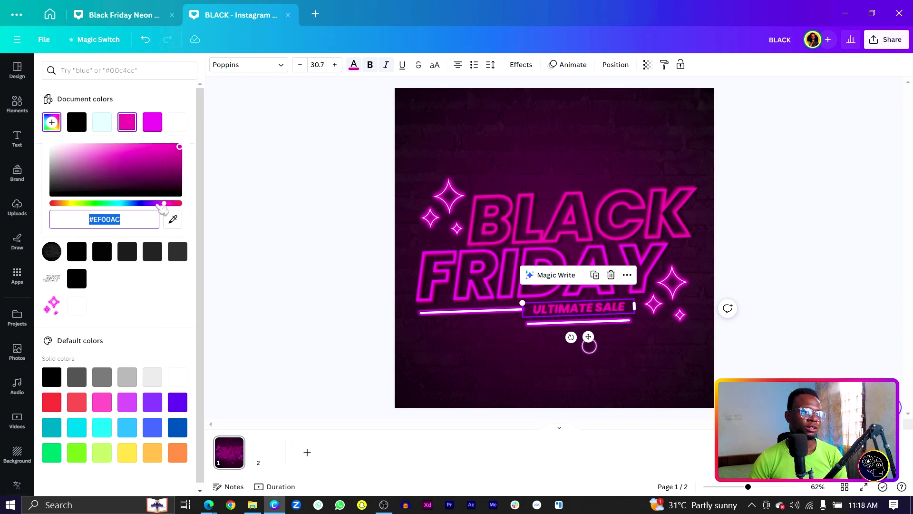
left_click_drag(168, 203, 122, 205)
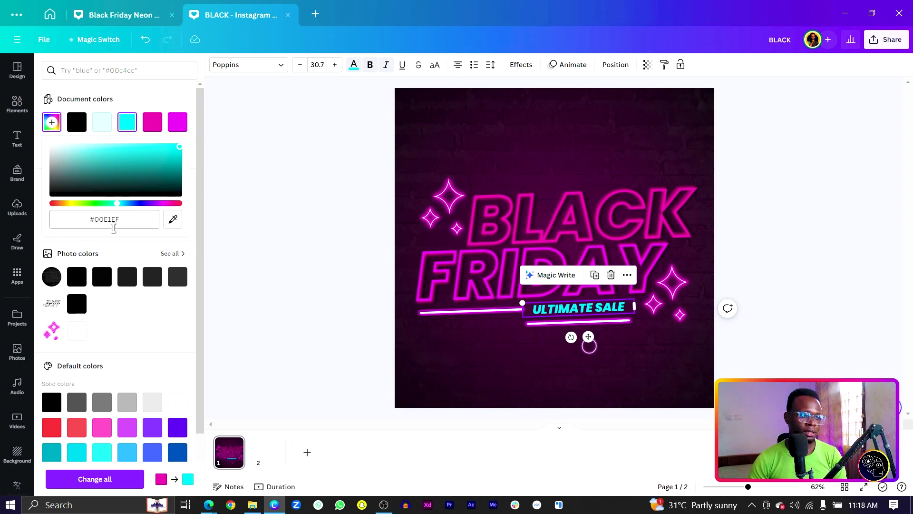
Select the left neon line with the ULTIMATE SALE caption and drag them together
left_click(532, 310)
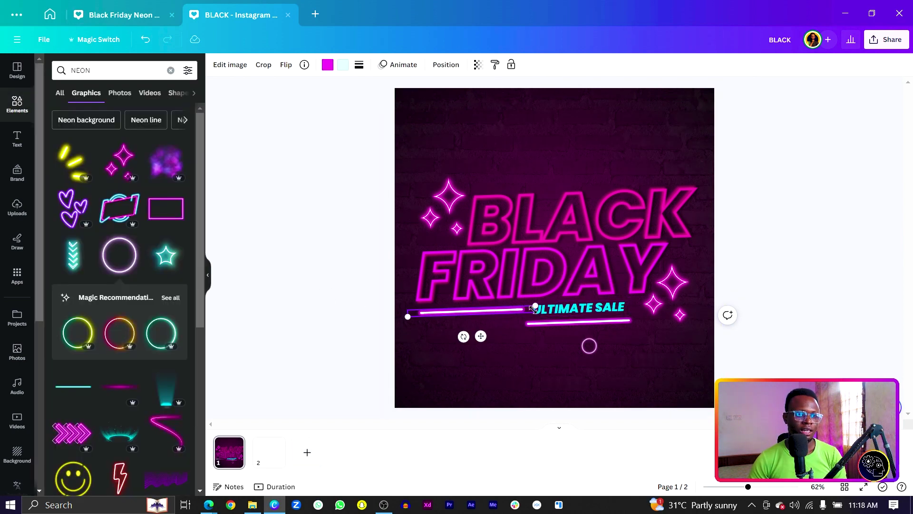
left_click(558, 313, "shift")
left_click_drag(558, 314, 479, 180)
Place a copy of the lines and caption at the top, reading 'UP TO 50% DISCOUNT' on one line
left_click(576, 144)
double_click(489, 185)
type("UP TO 50")
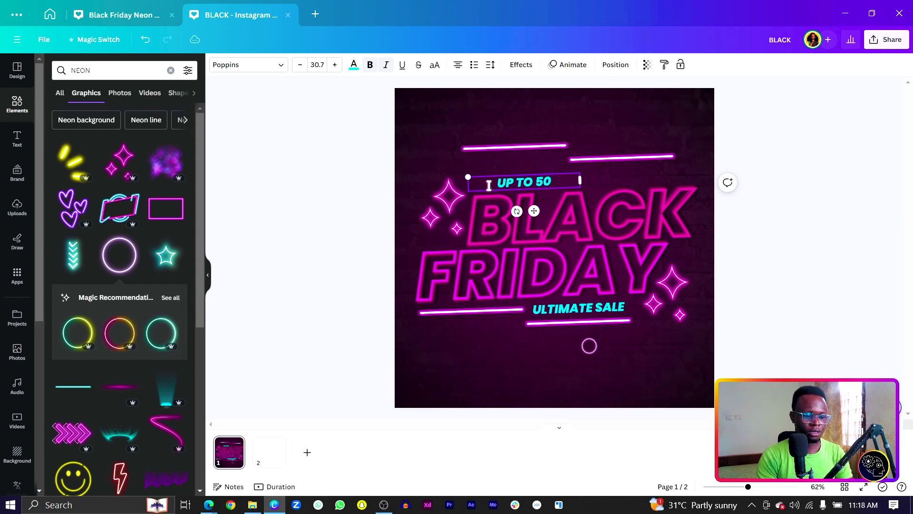
type("% DISCOUNT")
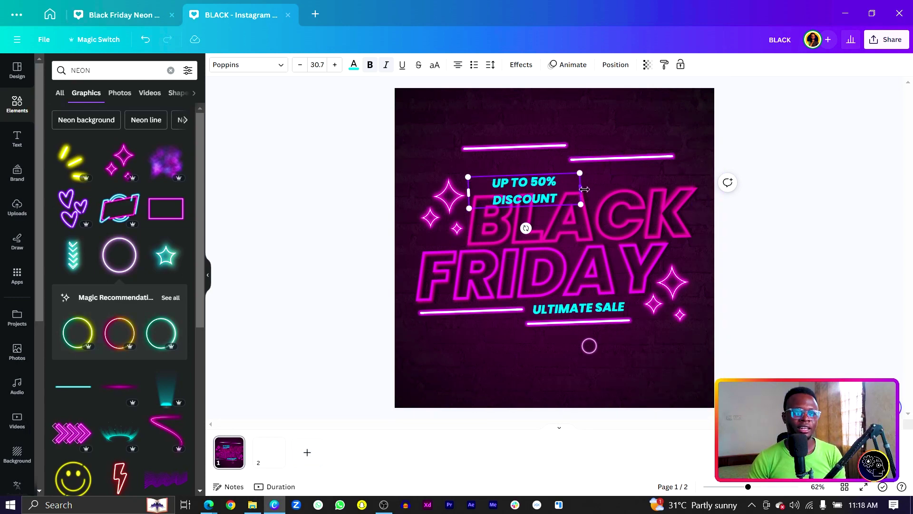
left_click_drag(584, 190, 613, 190)
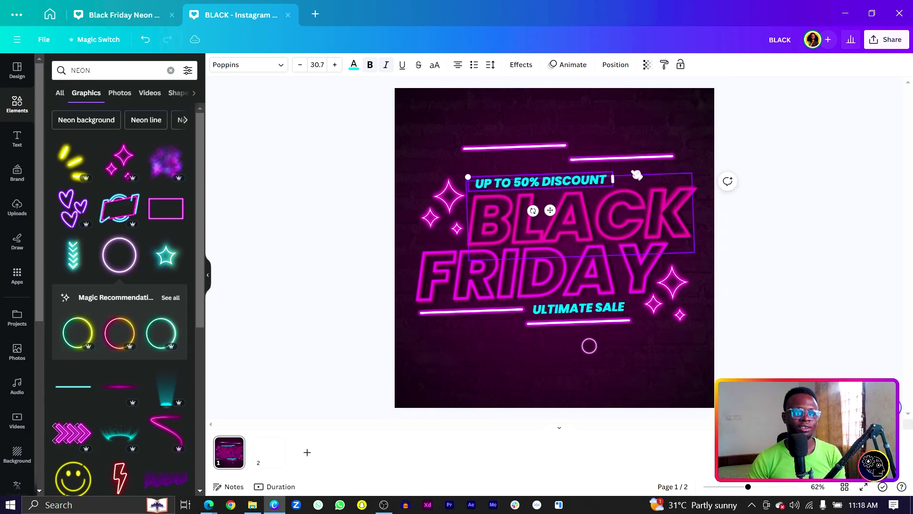
Lower the two top neon lines and delete the small circle beside DISCOUNT
left_click_drag(638, 157, 640, 166)
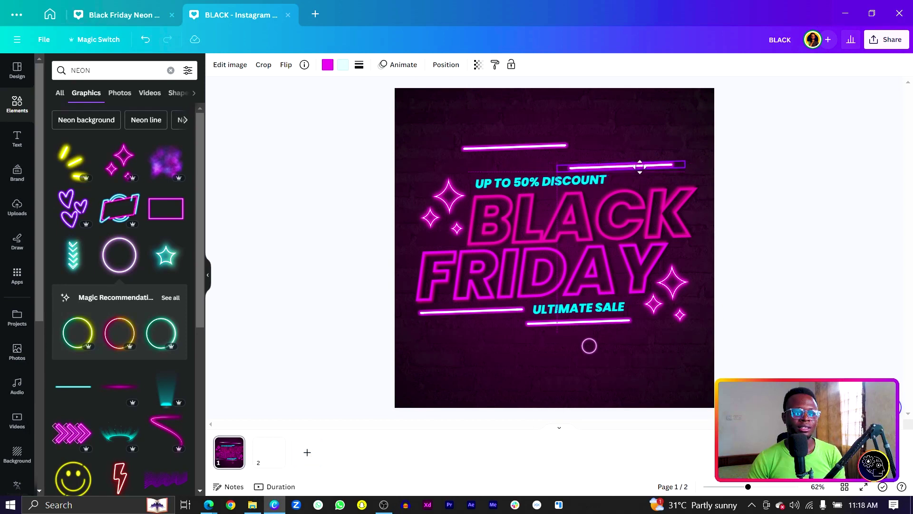
left_click_drag(496, 148, 495, 160)
left_click(589, 346)
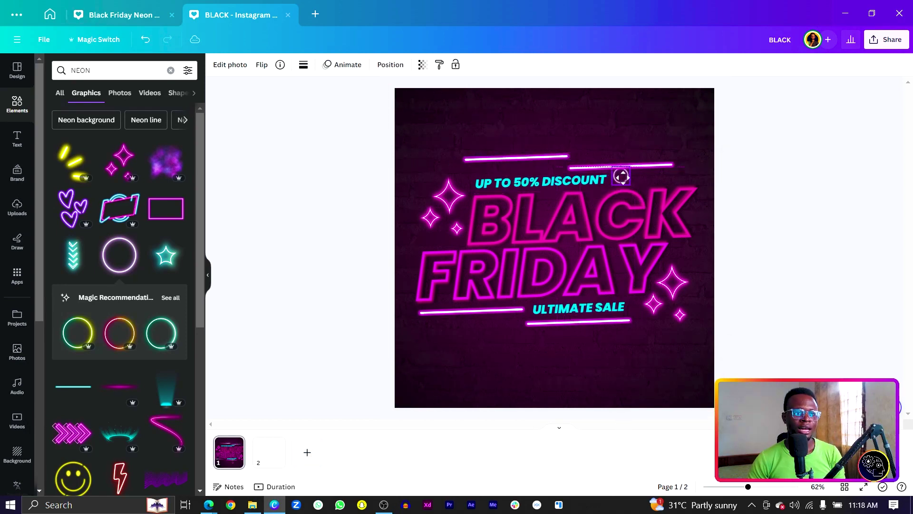
left_click(622, 177)
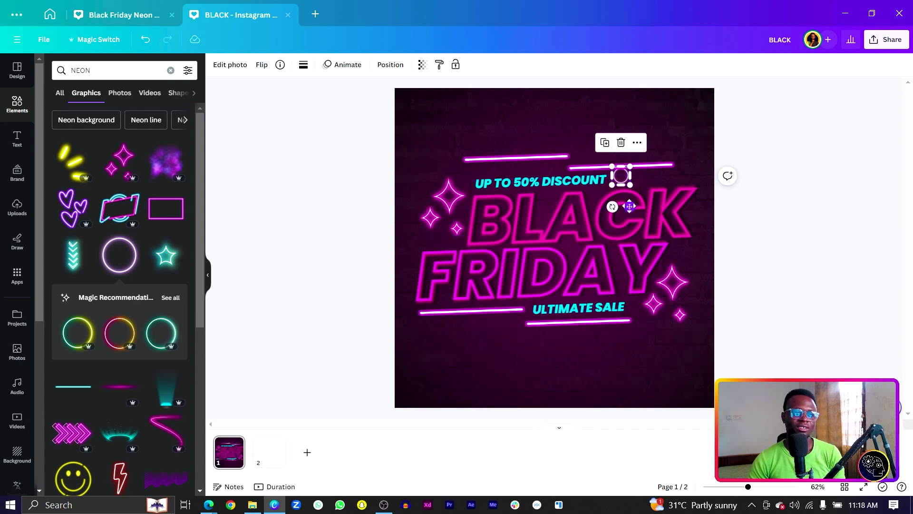
key("Delete")
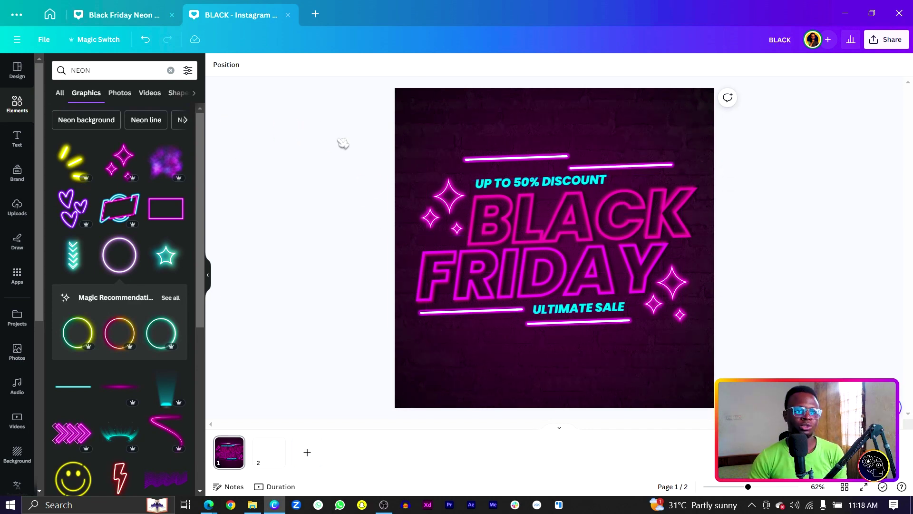
Align the two top neon lines, then move the entire neon composition slightly down
left_click(506, 157)
key("shift+Down")
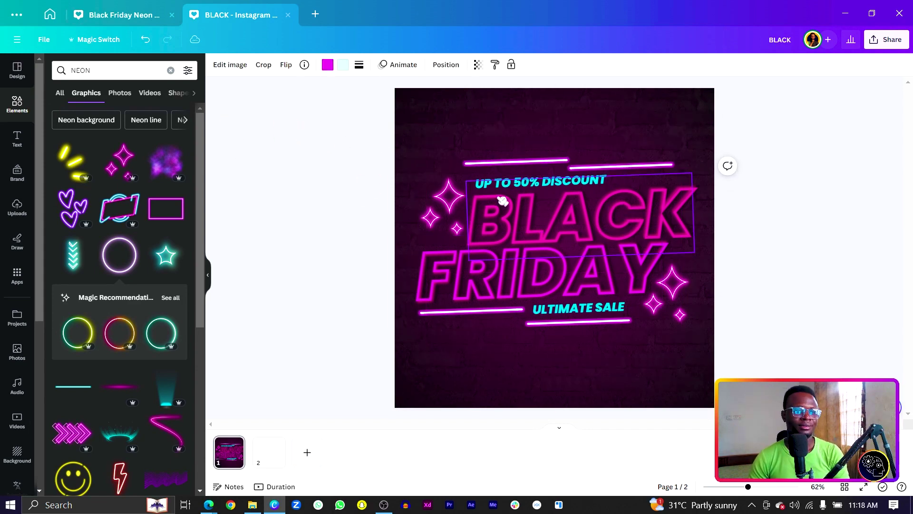
left_click(643, 163)
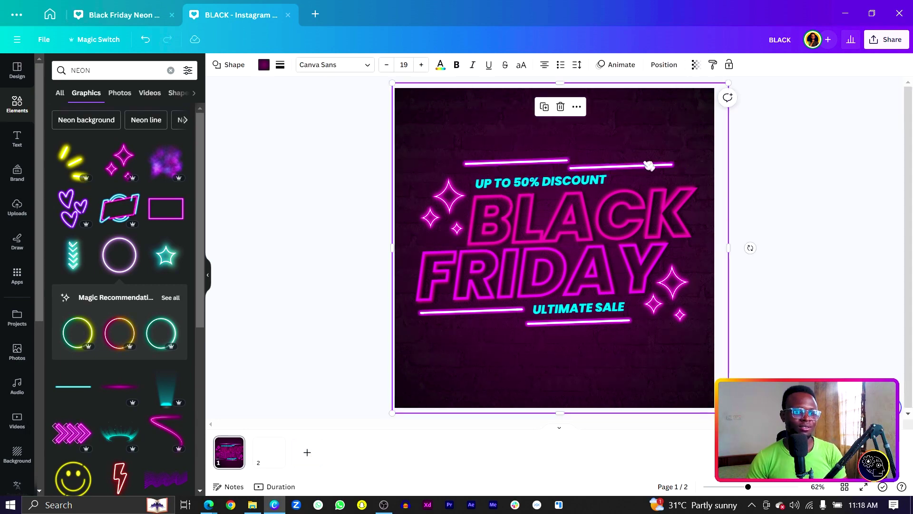
left_click(671, 167)
left_click(657, 167)
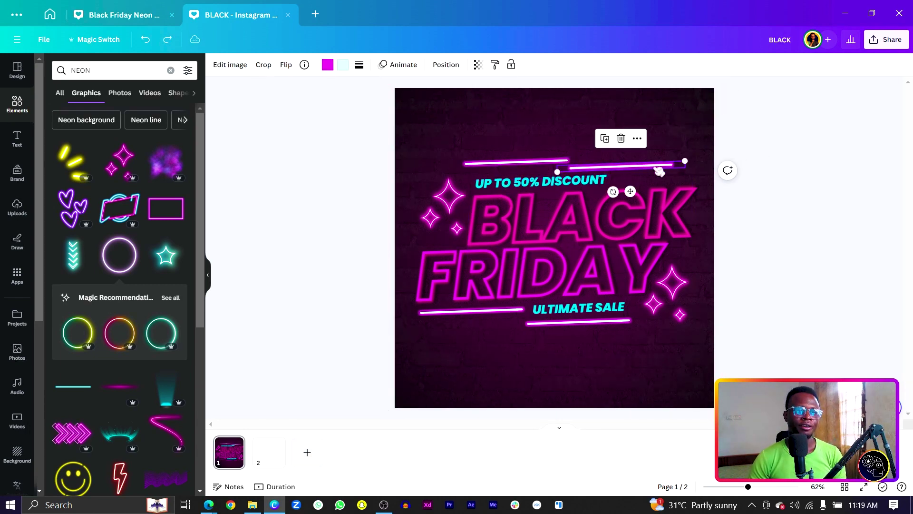
left_click_drag(656, 167, 665, 165)
left_click_drag(483, 165, 489, 162)
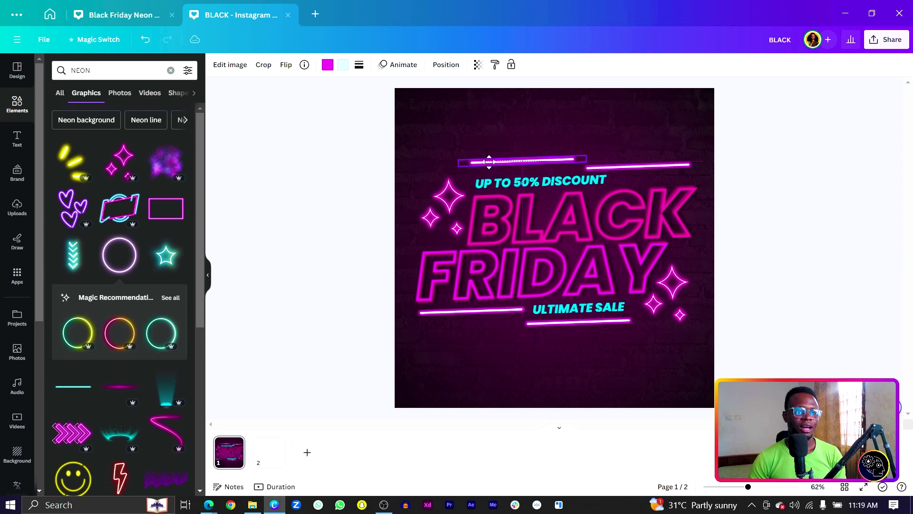
left_click_drag(263, 145, 847, 383)
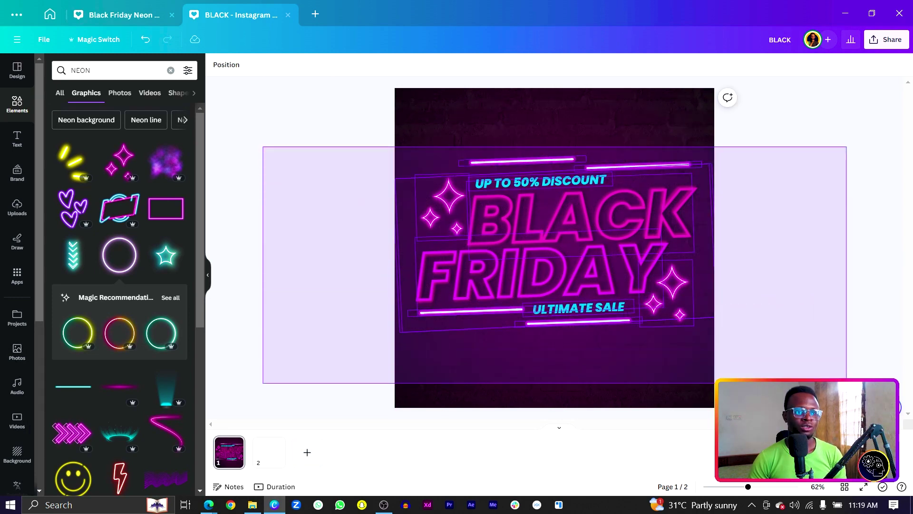
left_click_drag(549, 274, 538, 283)
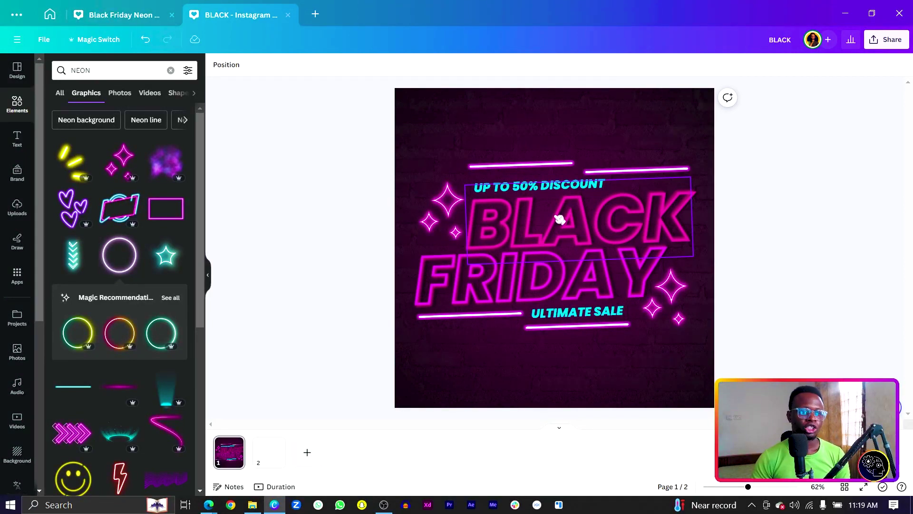
Apply the Neon animation to BLACK and FRIDAY, animating character by character
left_click(560, 218)
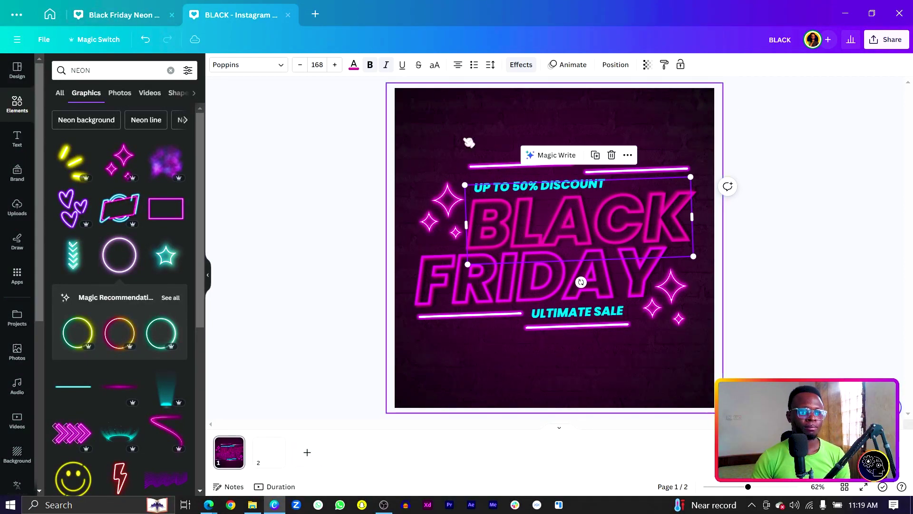
left_click(569, 66)
scroll(90, 292, "down", 5)
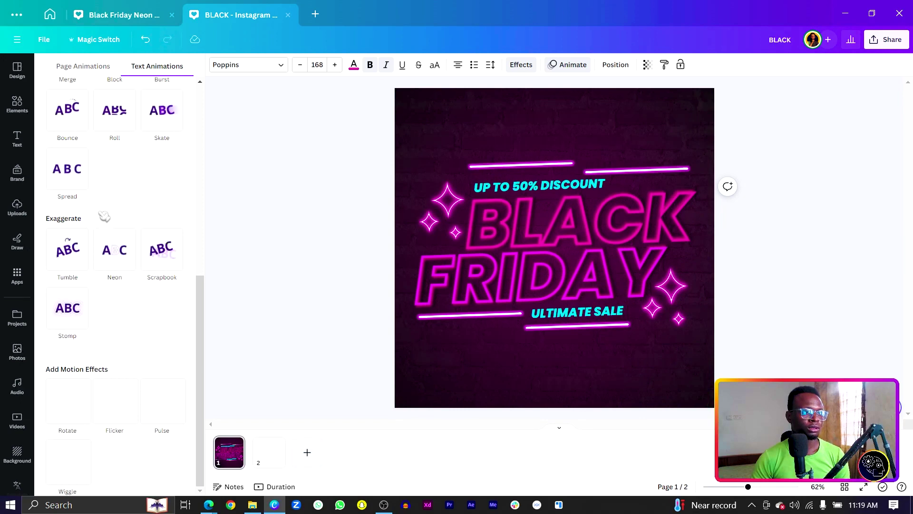
left_click(126, 257)
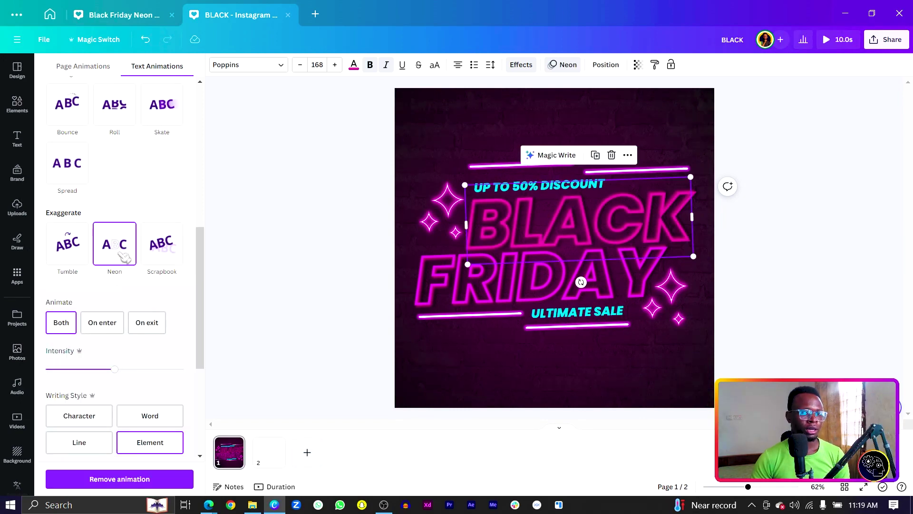
left_click(81, 418)
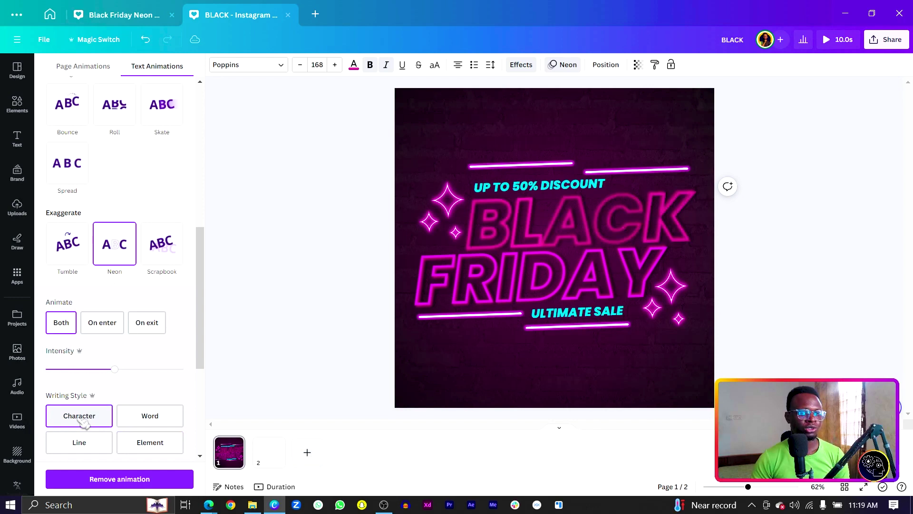
left_click(452, 295)
left_click(131, 269)
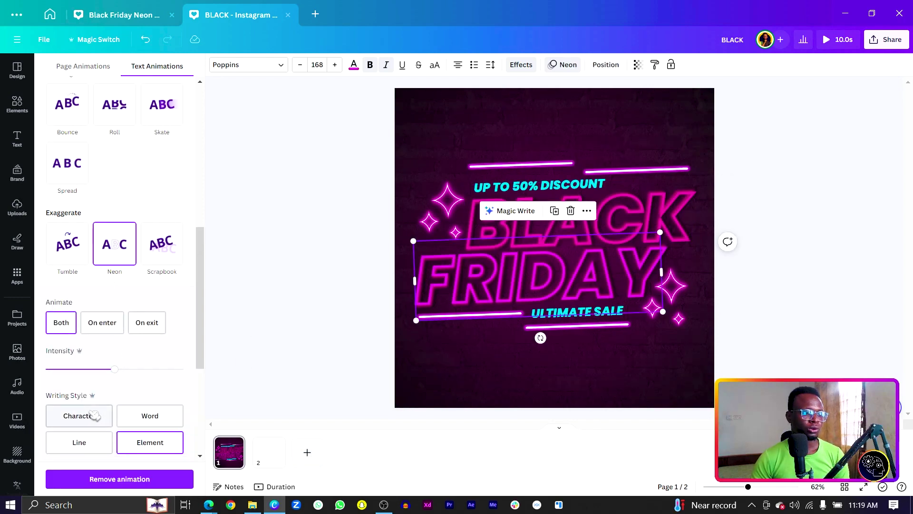
left_click(88, 416)
Apply Neon to UP TO 50% DISCOUNT (word by word) and to ULTIMATE SALE
left_click(502, 196)
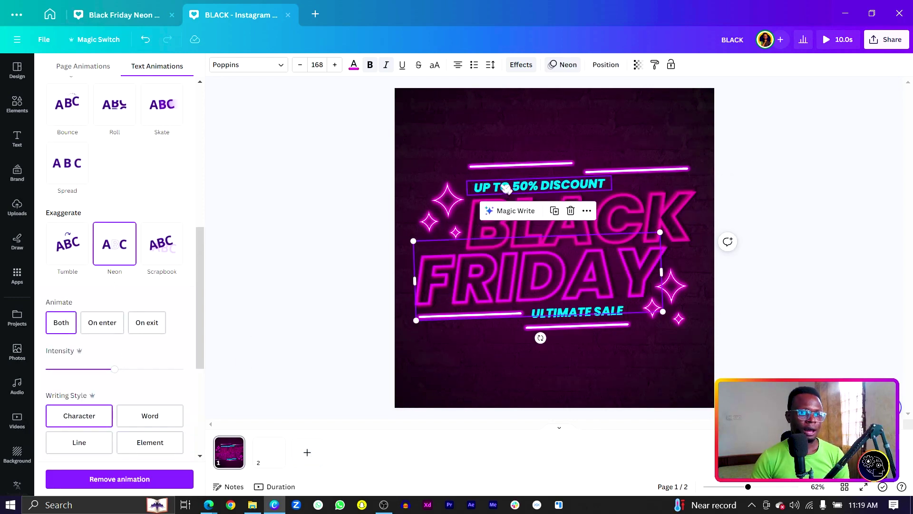
left_click(114, 248)
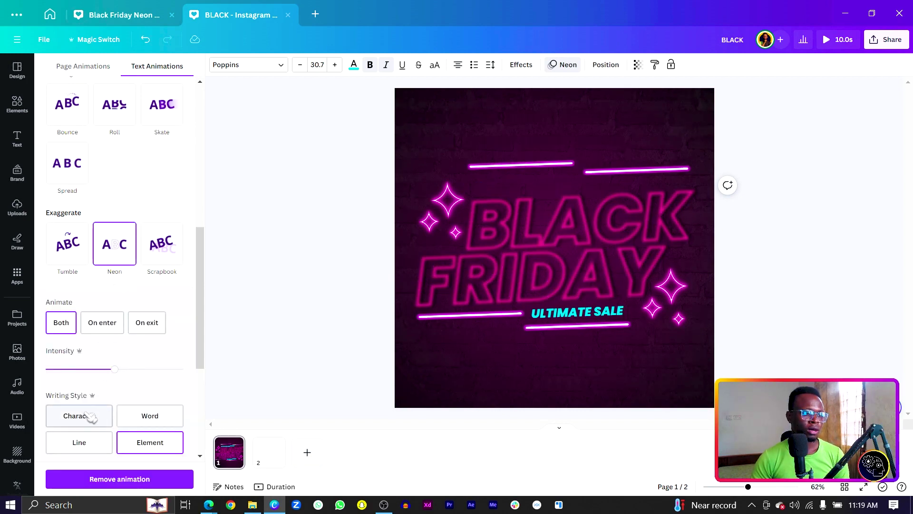
left_click(158, 417)
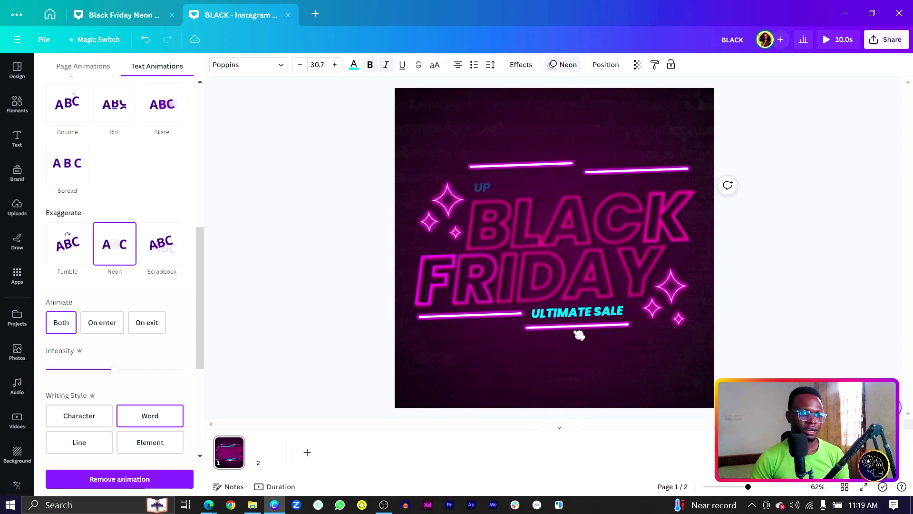
left_click(590, 313)
left_click(115, 252)
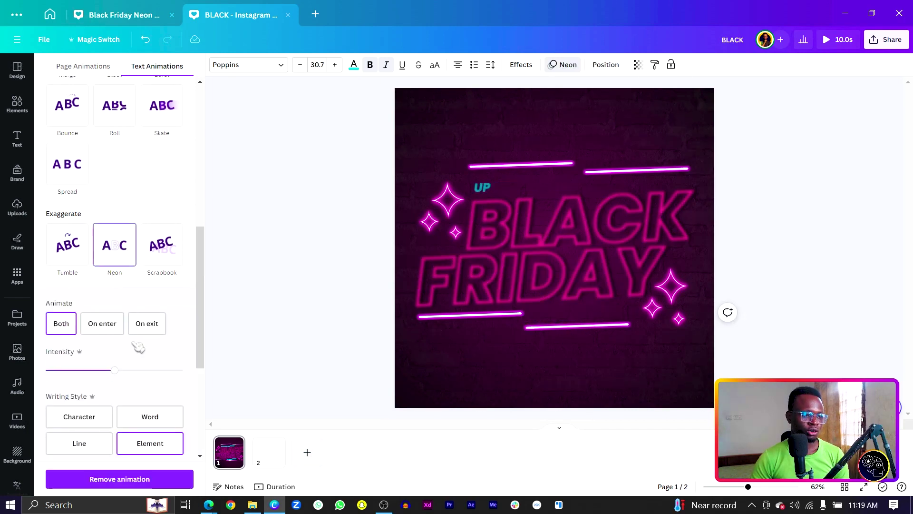
Apply the Neon animation to all four neon lines together
left_click(620, 175)
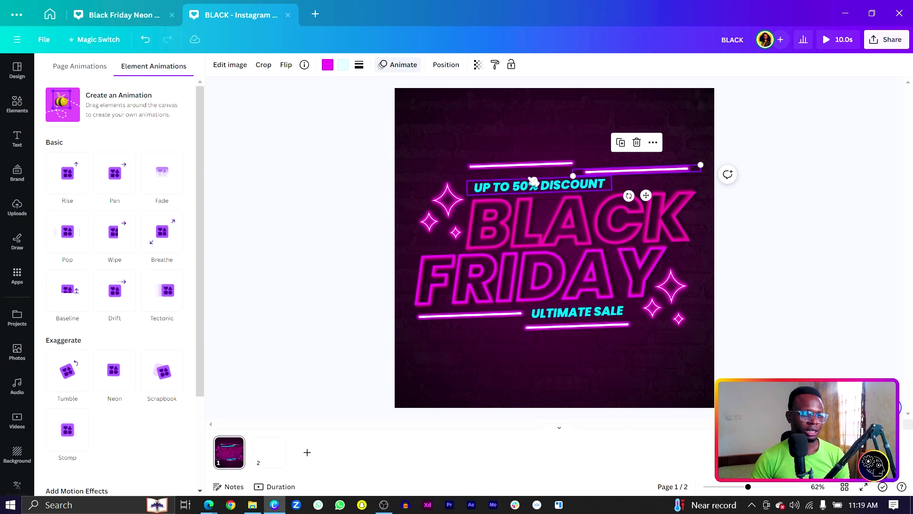
left_click(571, 168)
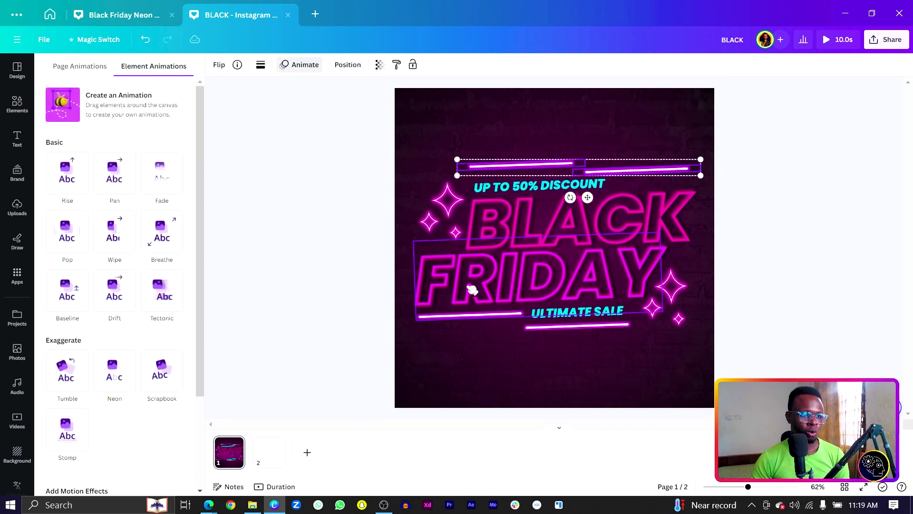
left_click(459, 316, "shift")
left_click(530, 328, "shift")
left_click(115, 376)
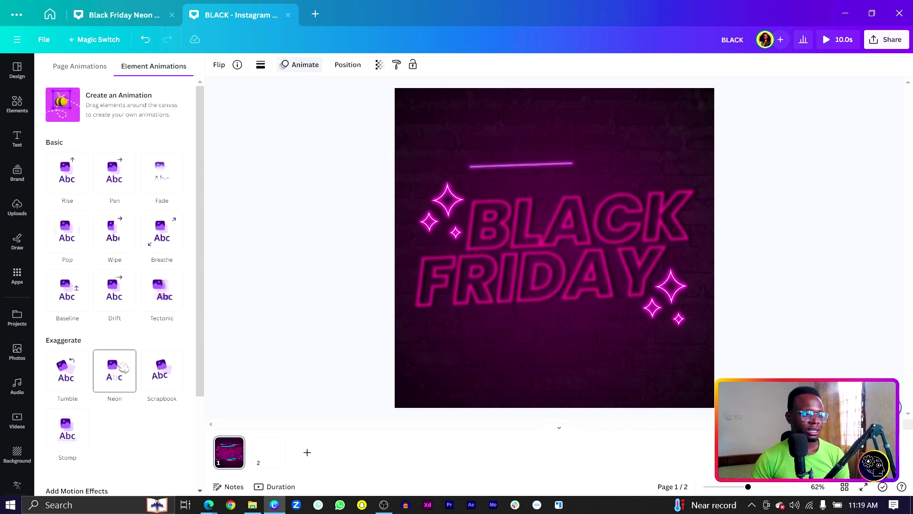
Apply the Neon animation to both sparkle clusters
scroll(116, 379, "down", 1)
scroll(90, 423, "down", 3)
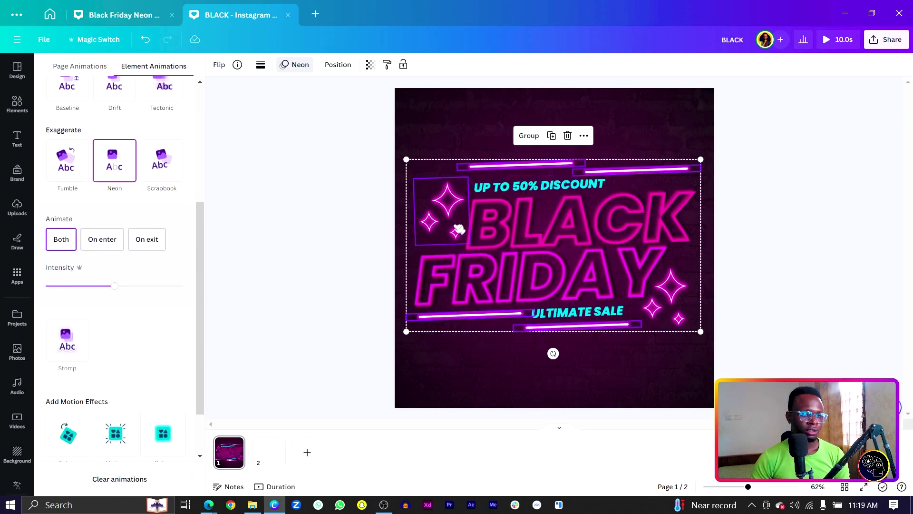
left_click(444, 212)
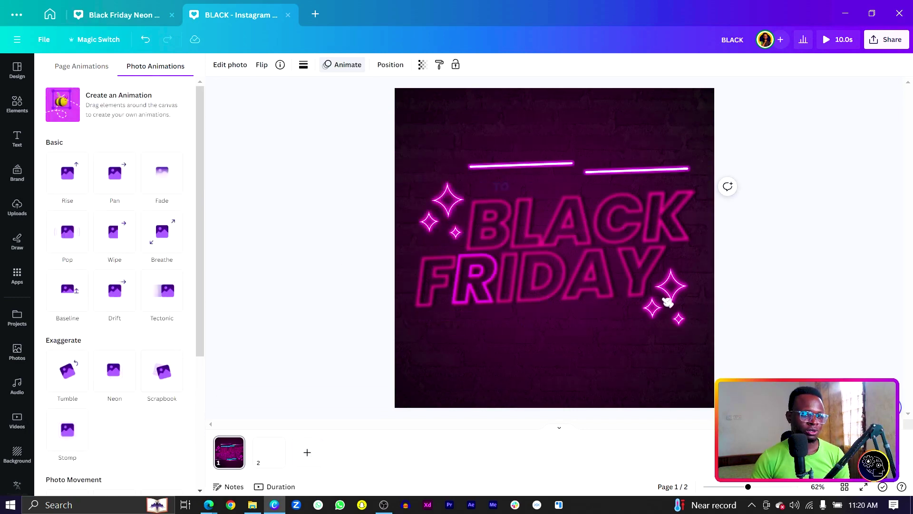
left_click(681, 317)
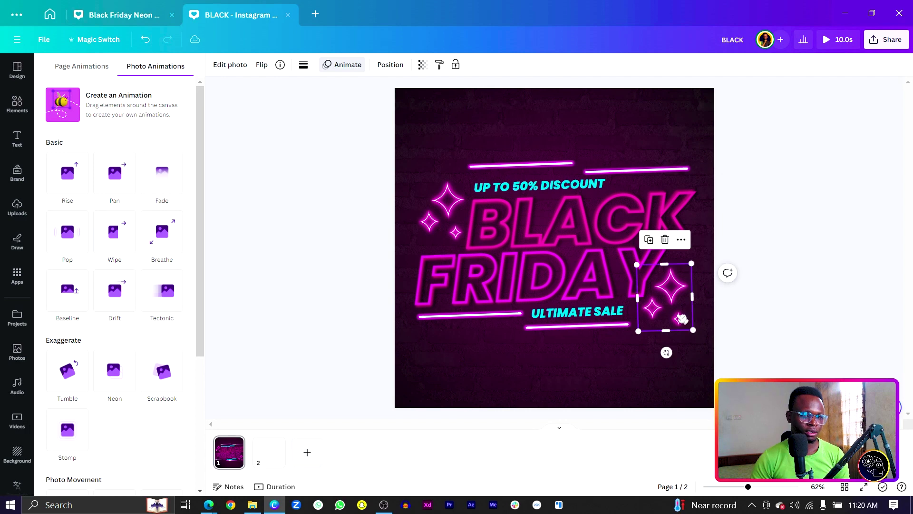
left_click(434, 198, "shift")
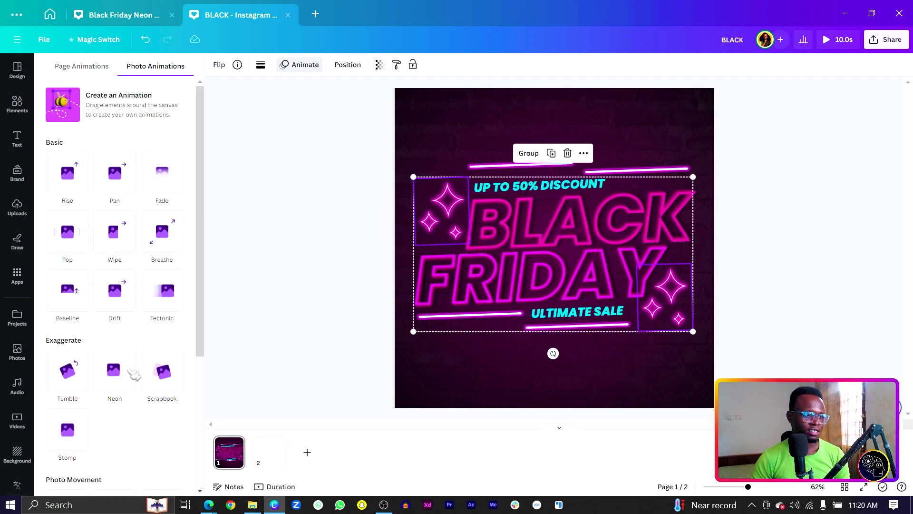
left_click(114, 371)
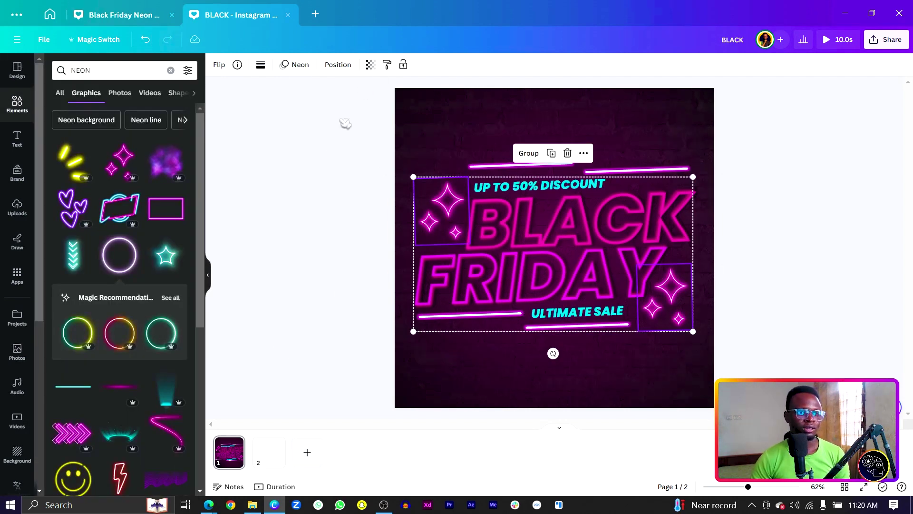
left_click_drag(340, 120, 418, 169)
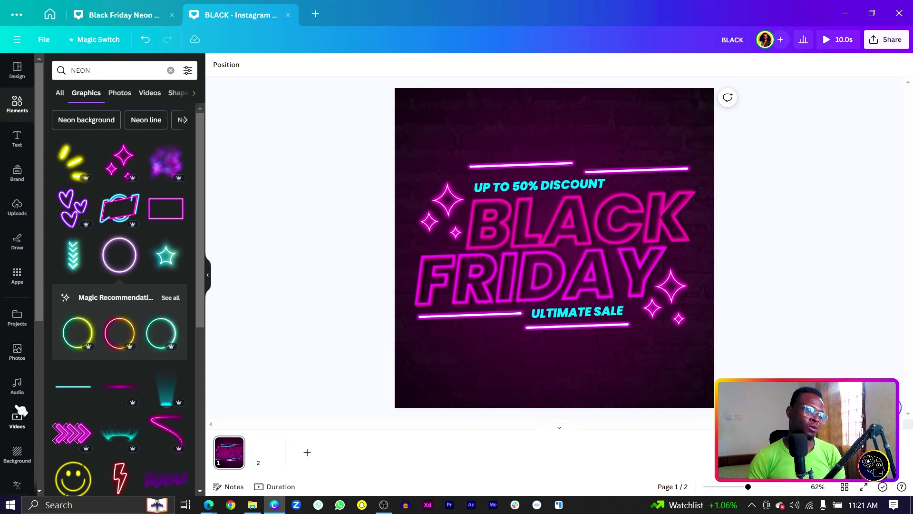
Search the audio library for NEON and preview Neon Sign On Off and Bar Sign Buzz 7
left_click(17, 384)
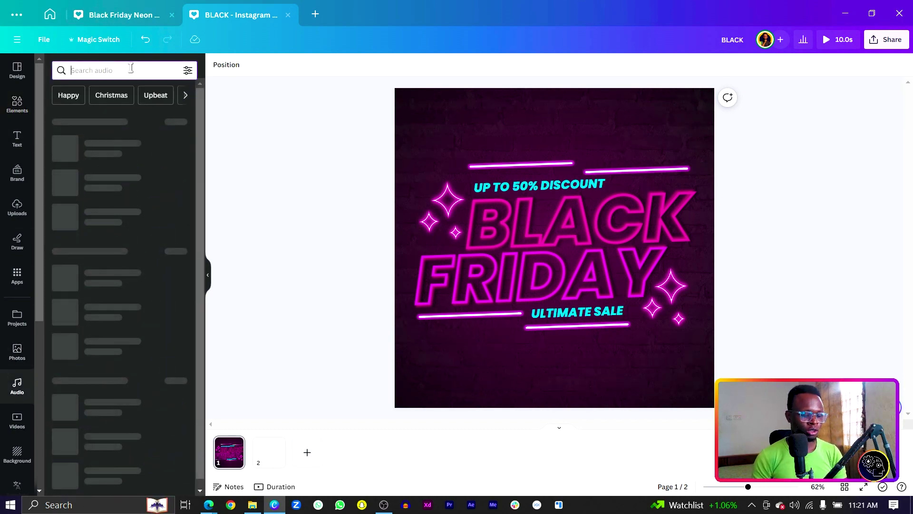
type("NEON")
key("Return")
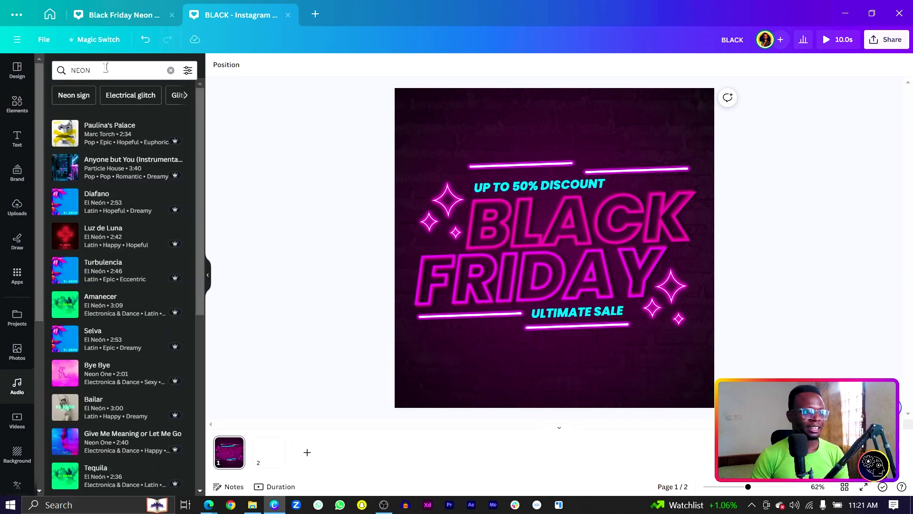
left_click(70, 96)
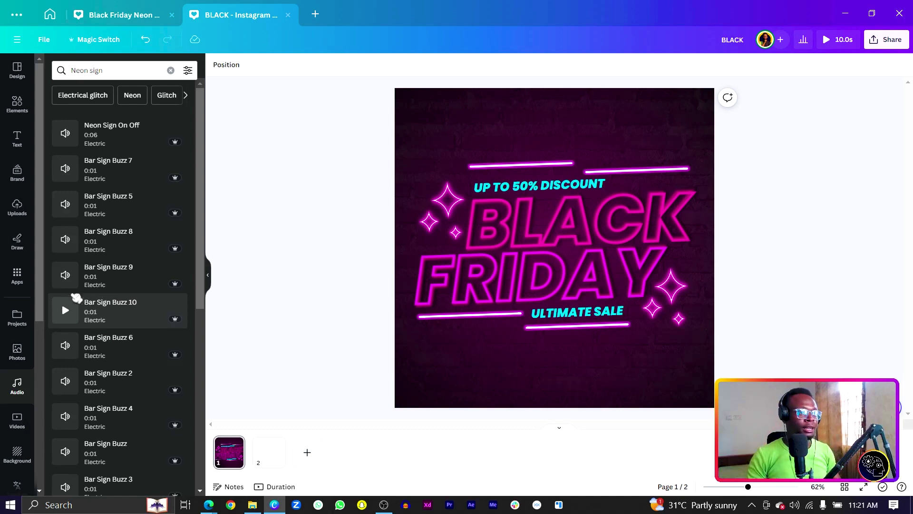
left_click(71, 134)
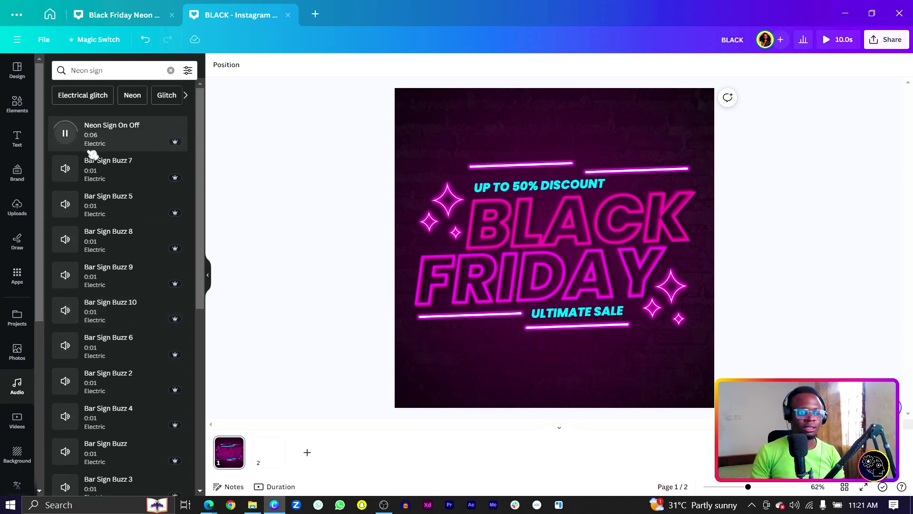
left_click(66, 168)
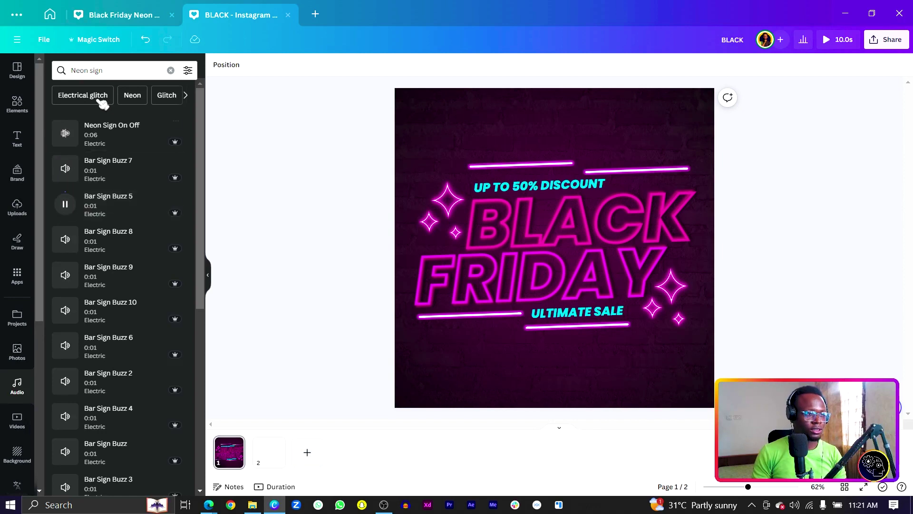
Find Electrical glitch sounds and add Electrical Glitch 2 to the design's timeline
left_click(83, 97)
left_click(67, 134)
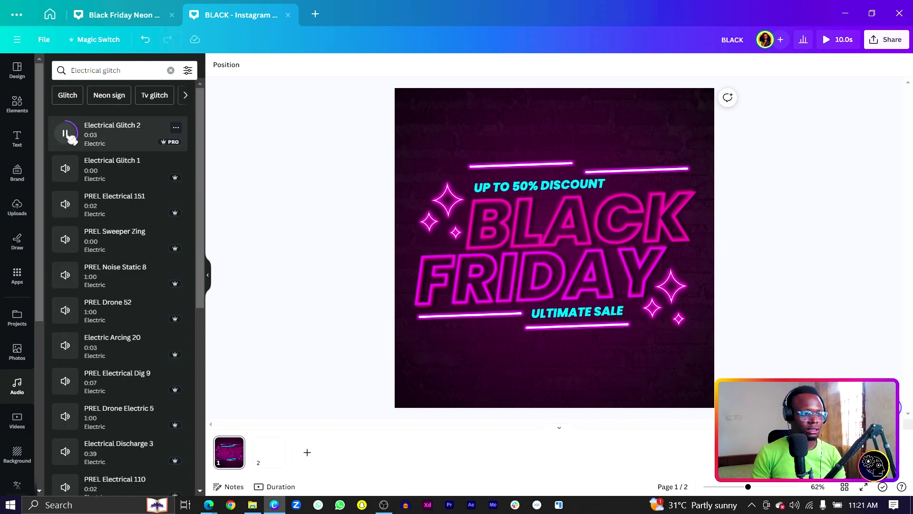
left_click_drag(125, 139, 224, 460)
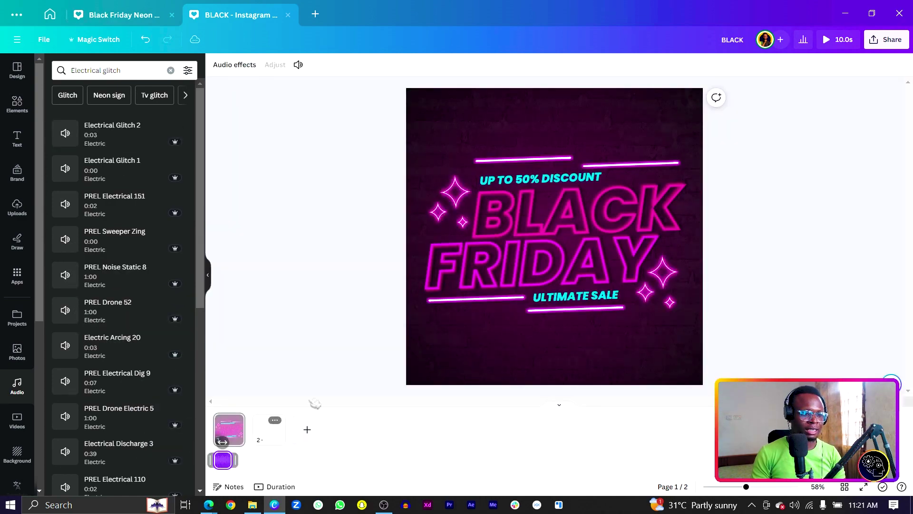
Preview the animated post with the glitch sound in full screen
left_click(852, 43)
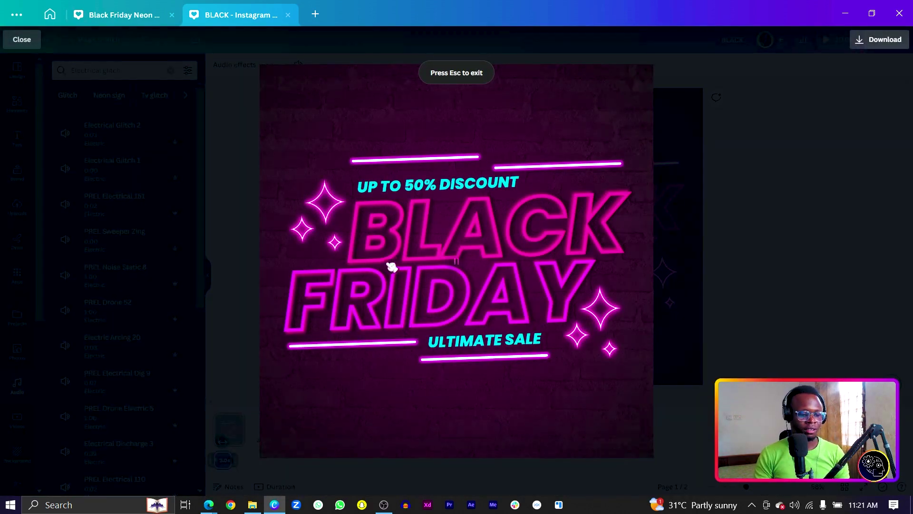
key("Escape")
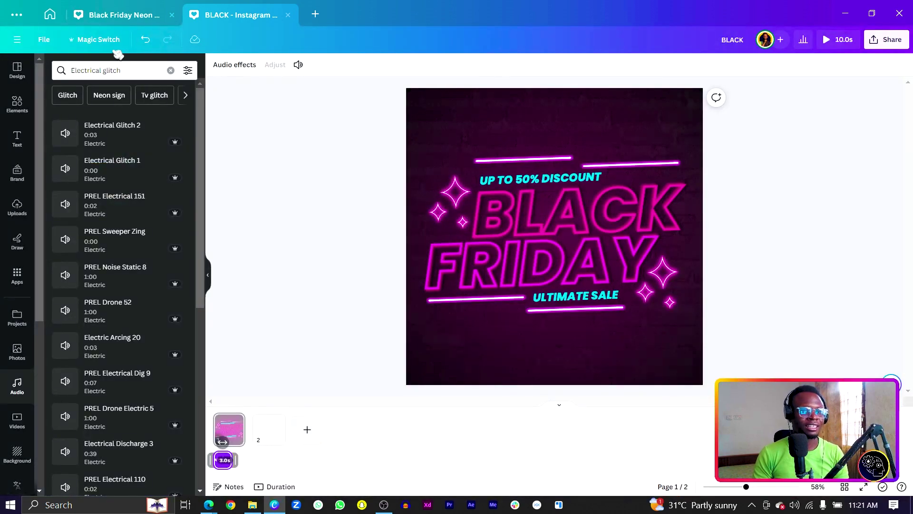
left_click(371, 235)
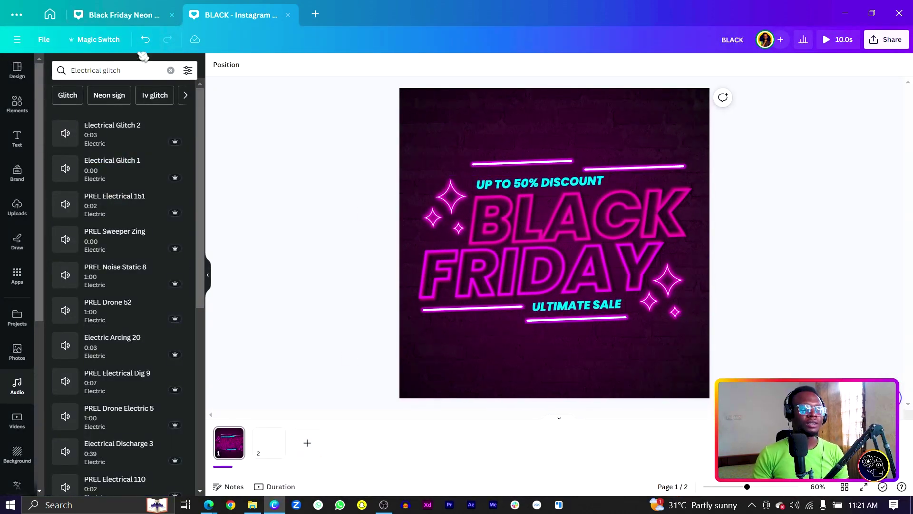
Use Magic Switch to copy the design as an Instagram Reel size and open the Mobile Video copy
left_click(113, 41)
scroll(102, 316, "down", 1)
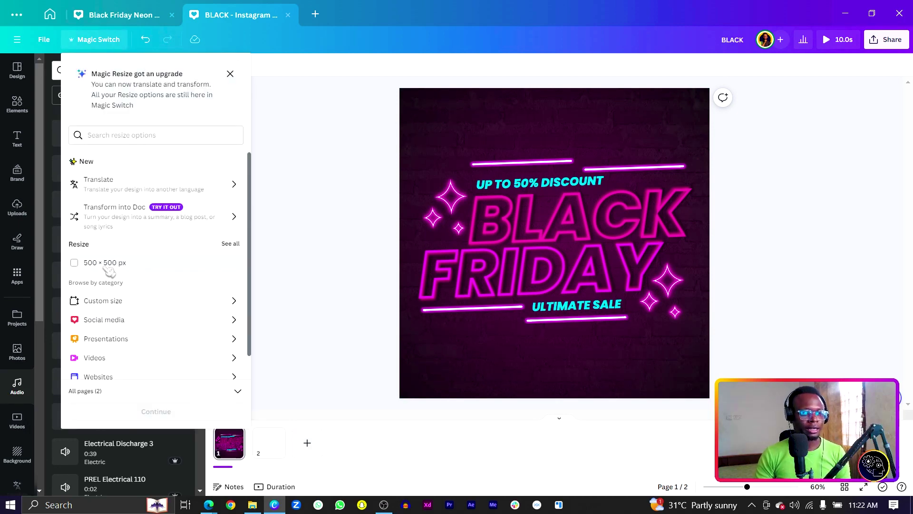
left_click(104, 320)
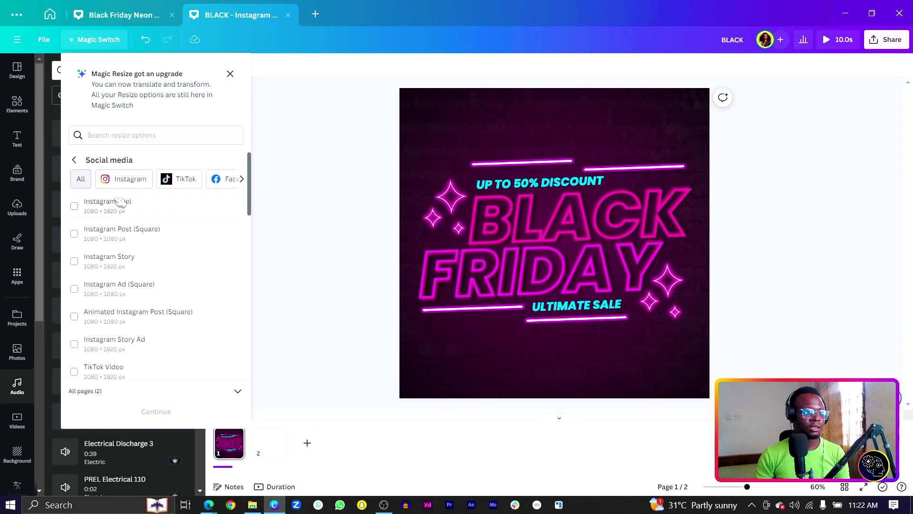
left_click(109, 213)
left_click(156, 410)
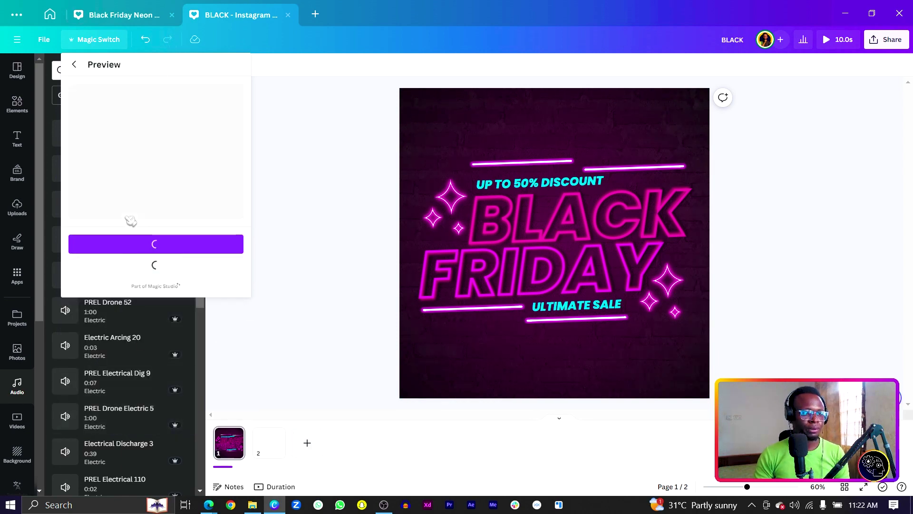
left_click(146, 244)
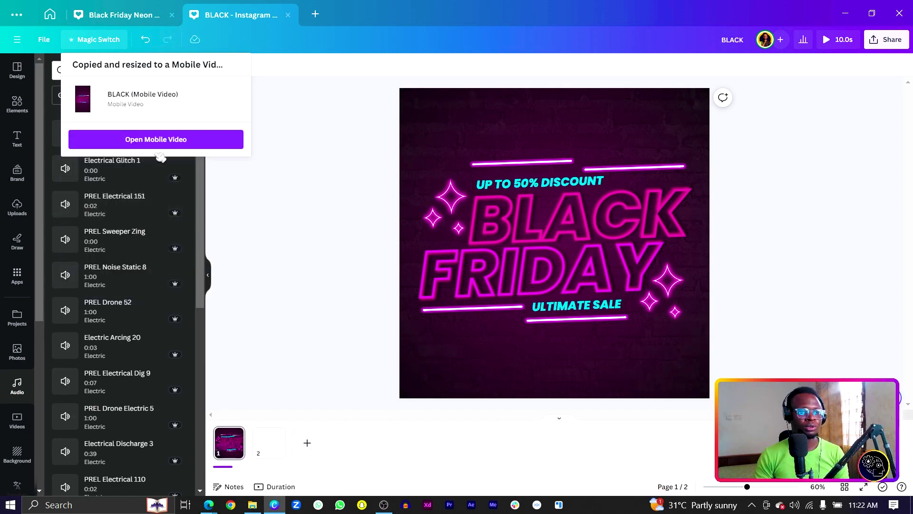
left_click(151, 141)
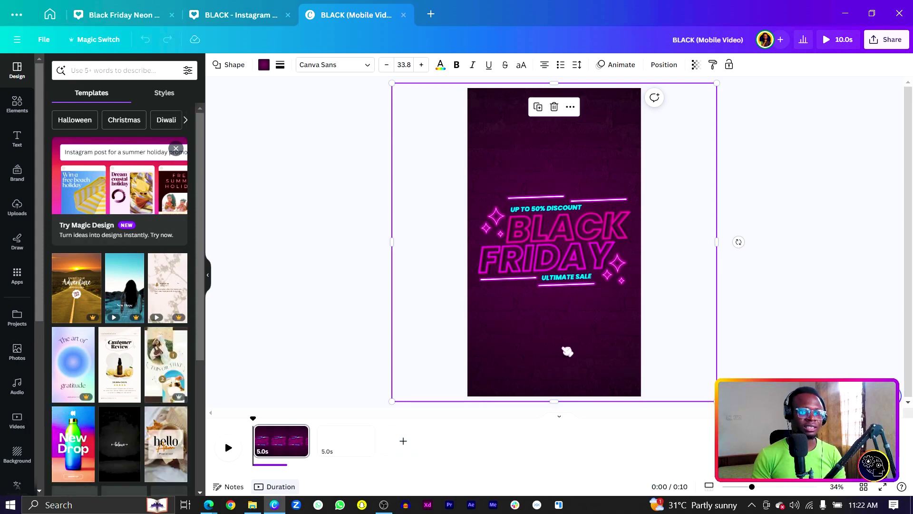
Add a third #1F1F1F stop to the background gradient and play the mobile video full screen
left_click(265, 67)
left_click(102, 147)
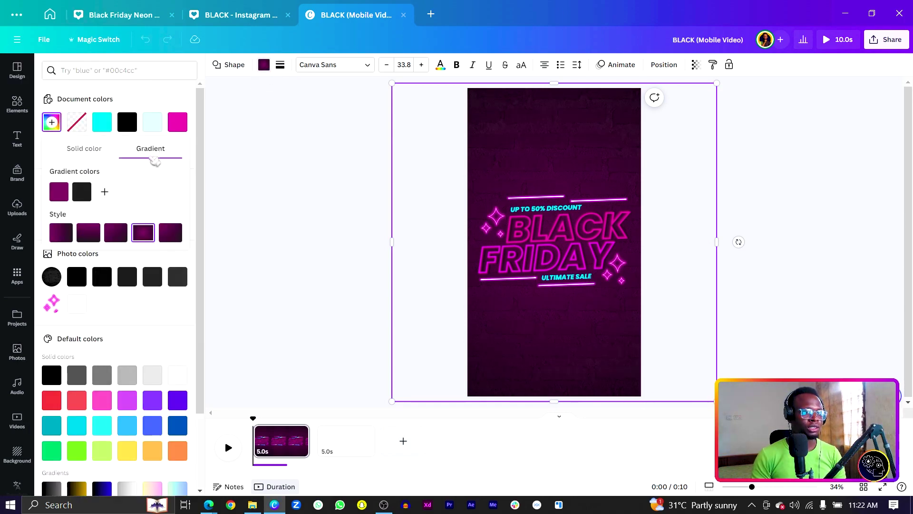
left_click(105, 192)
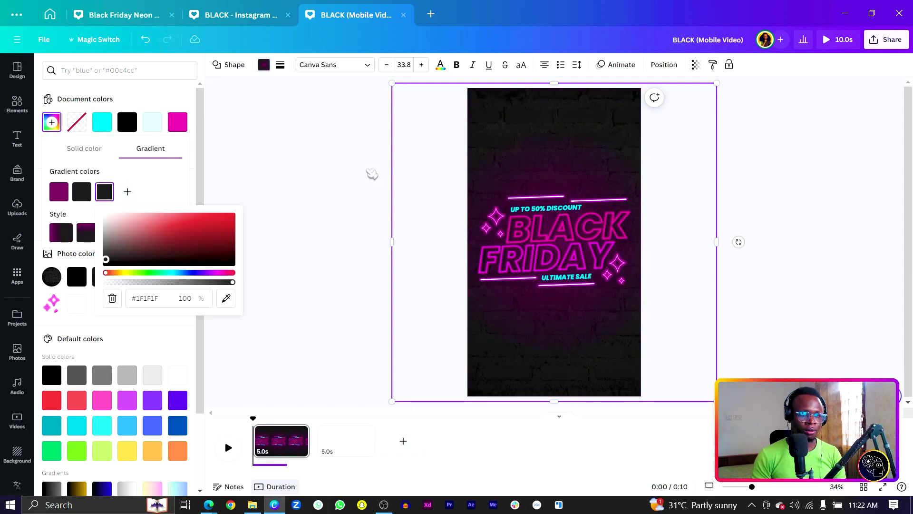
key("Escape")
left_click(305, 162)
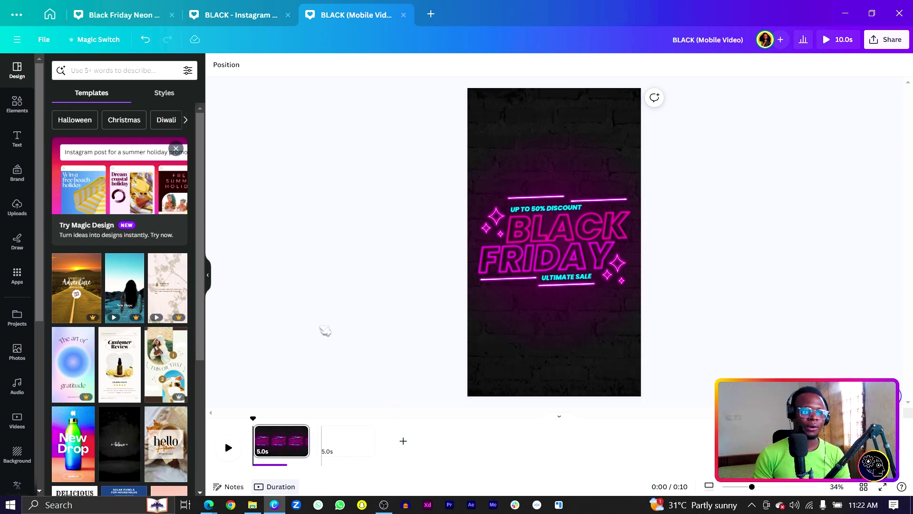
left_click(825, 40)
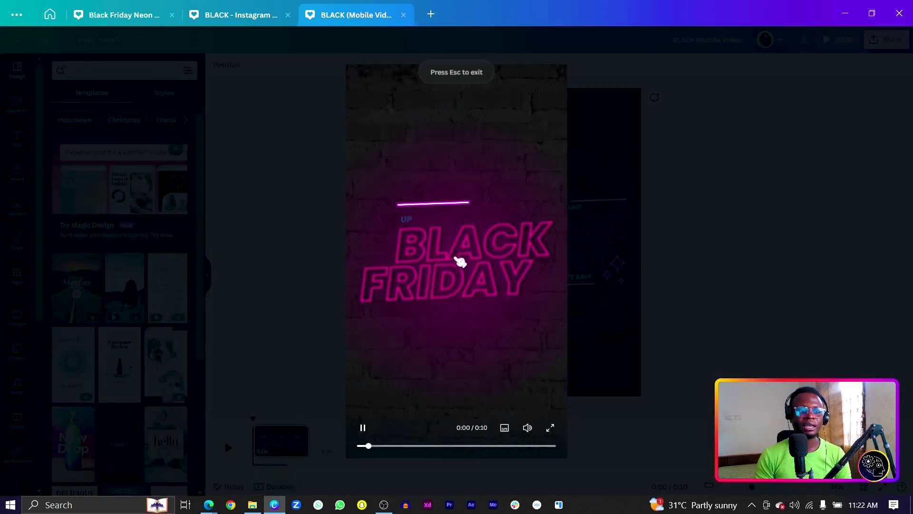